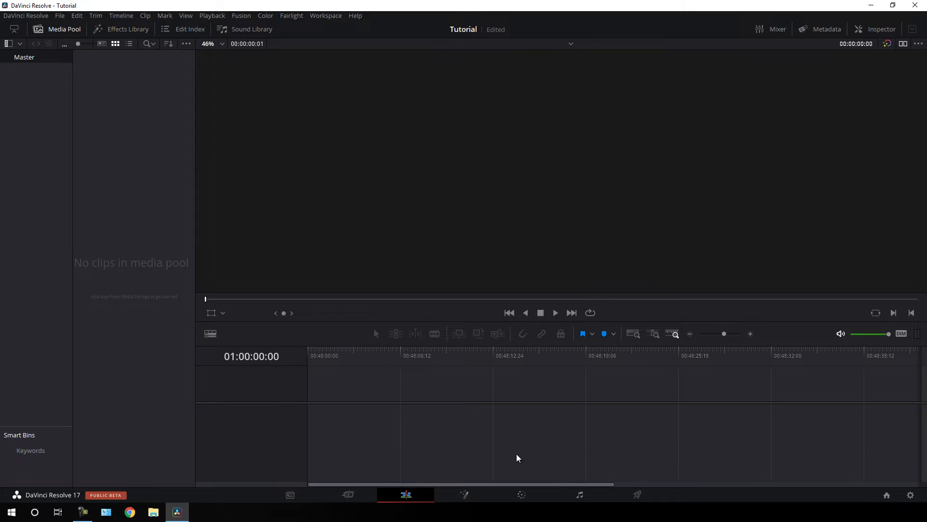
Create a new Fusion composition named Fusion Comp with a duration of 6 seconds in the media pool.
{"action": "right_click", "coordinate": [112, 138]}
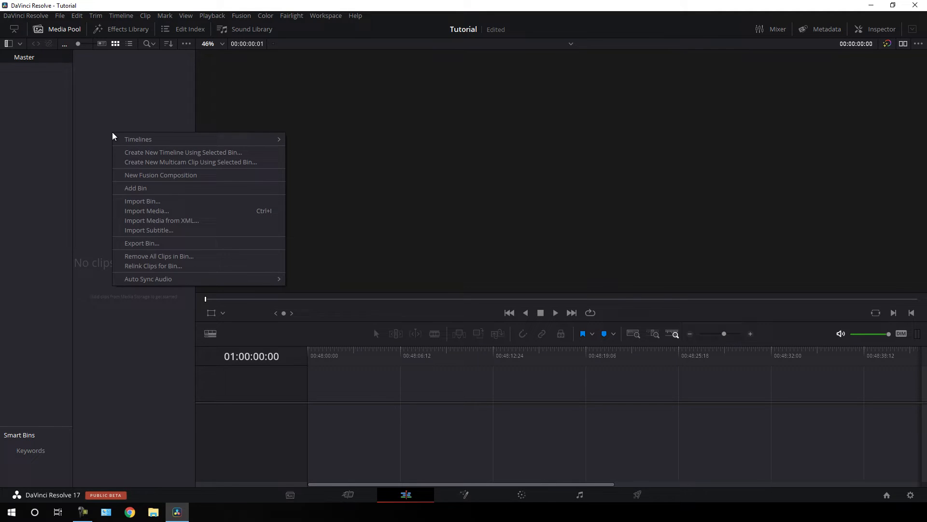
{"action": "left_click", "coordinate": [133, 175]}
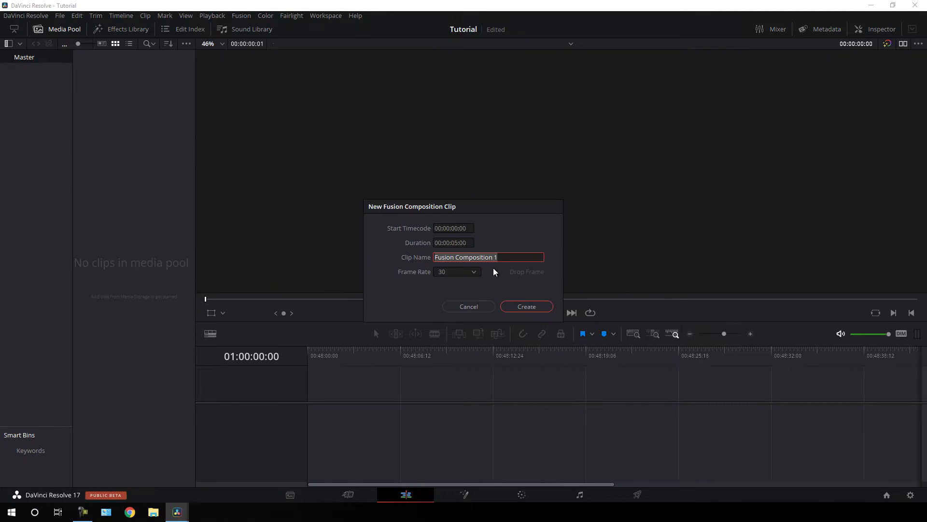
{"action": "left_click_drag", "start_coordinate": [516, 260], "coordinate": [472, 269]}
{"action": "key", "text": "BackSpace"}
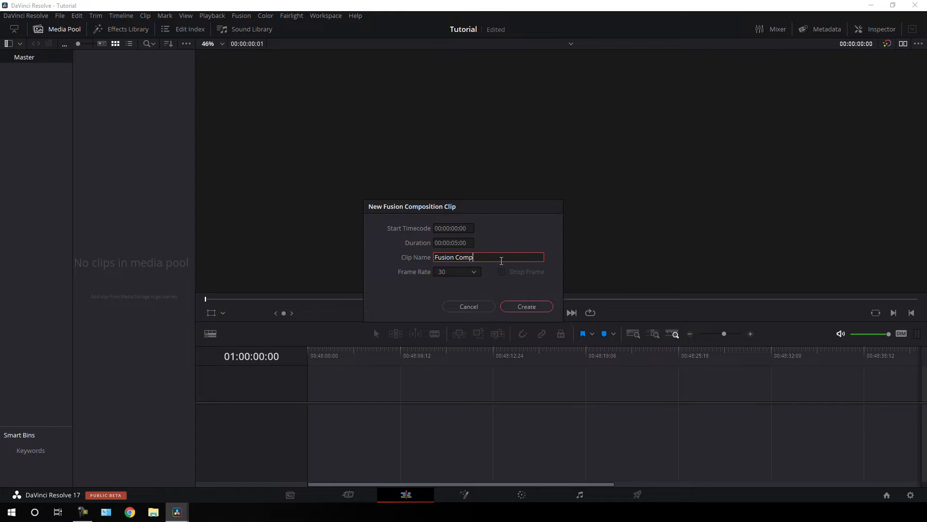
{"action": "left_click", "coordinate": [462, 243]}
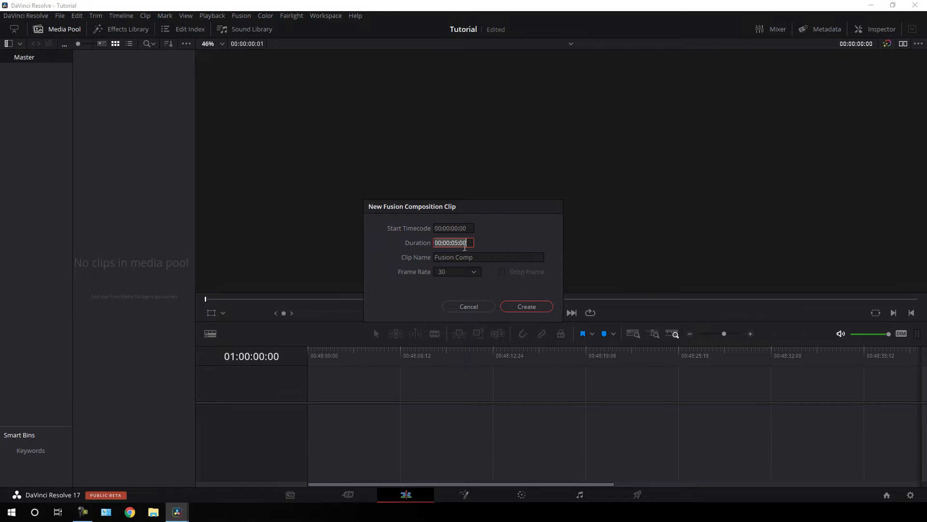
{"action": "left_click", "coordinate": [462, 243]}
{"action": "type", "text": "6"}
{"action": "left_click", "coordinate": [525, 309]}
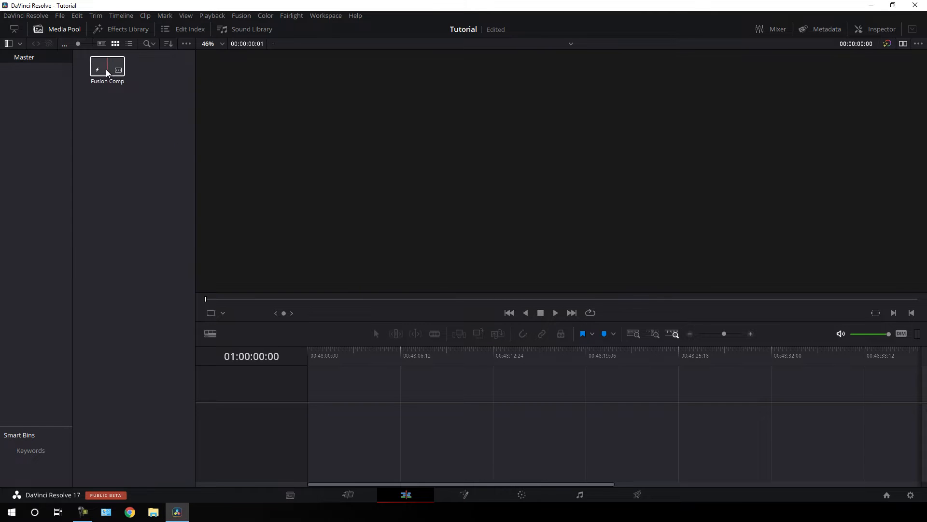
Place the Fusion Comp clip at the start of the timeline and open it on the Fusion page.
{"action": "left_click_drag", "start_coordinate": [113, 84], "coordinate": [302, 399]}
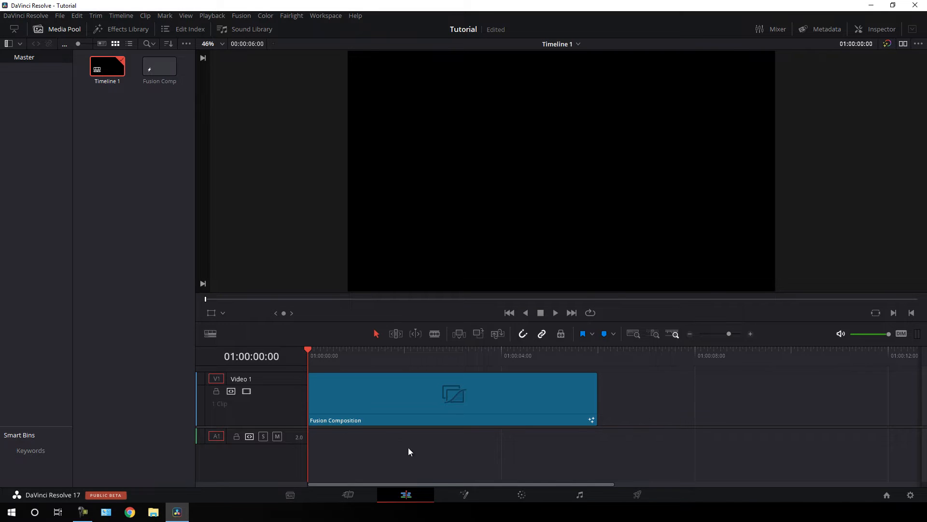
{"action": "left_click", "coordinate": [463, 495]}
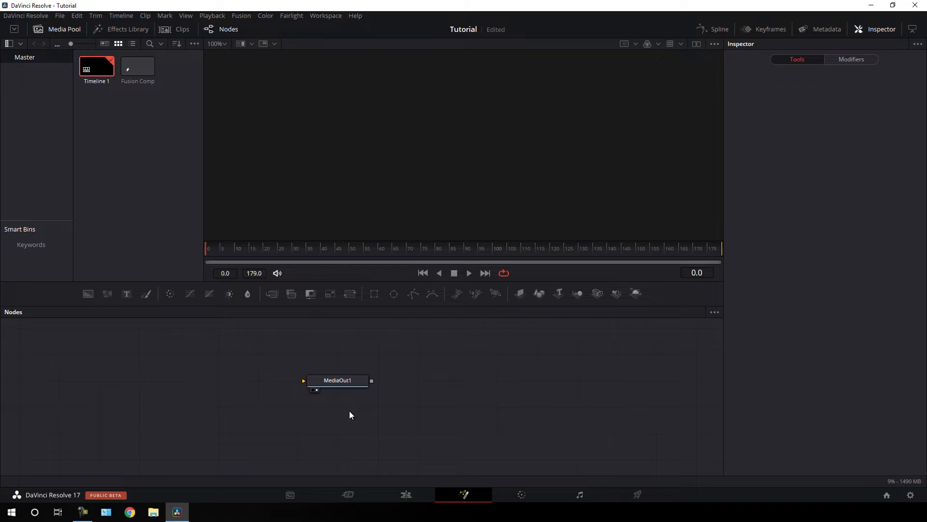
Move MediaOut1 to the far right of the node graph, then add a Background node and show it in the viewer.
{"action": "left_click_drag", "start_coordinate": [340, 381], "coordinate": [668, 431]}
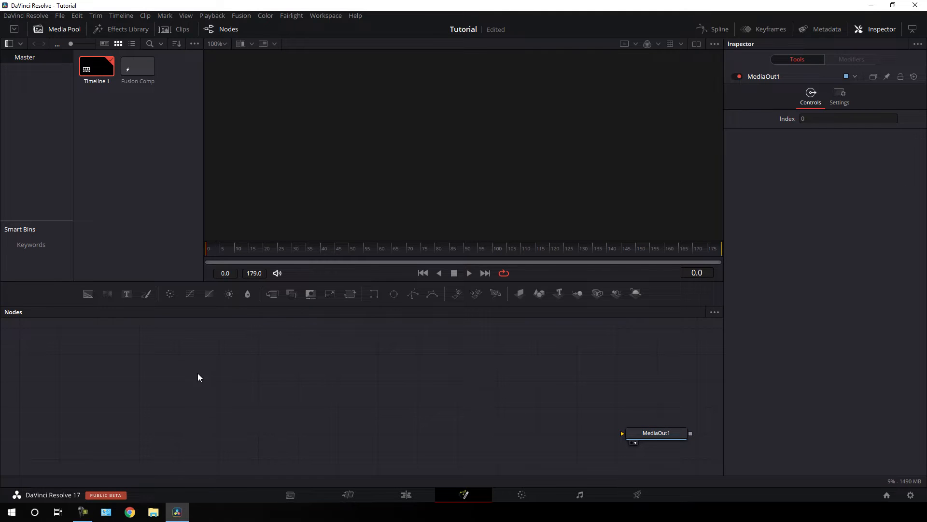
{"action": "left_click", "coordinate": [87, 293]}
{"action": "left_click_drag", "start_coordinate": [496, 406], "coordinate": [378, 381]}
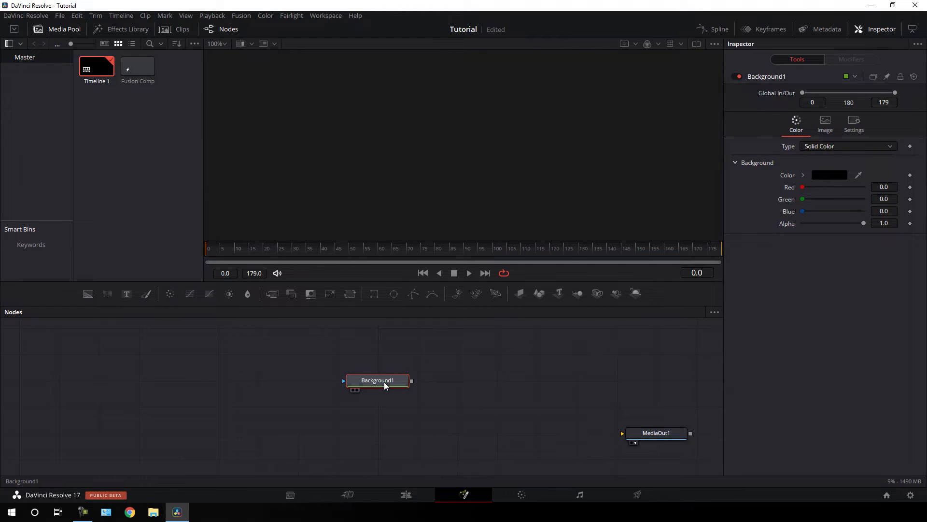
{"action": "left_click_drag", "start_coordinate": [383, 381], "coordinate": [393, 164]}
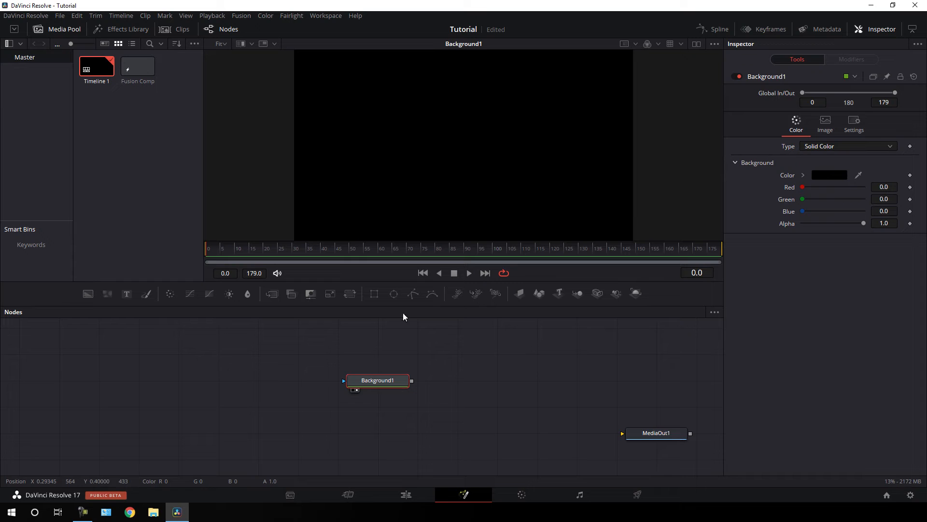
Rename the Background1 node to Background.
{"action": "key", "text": "F2"}
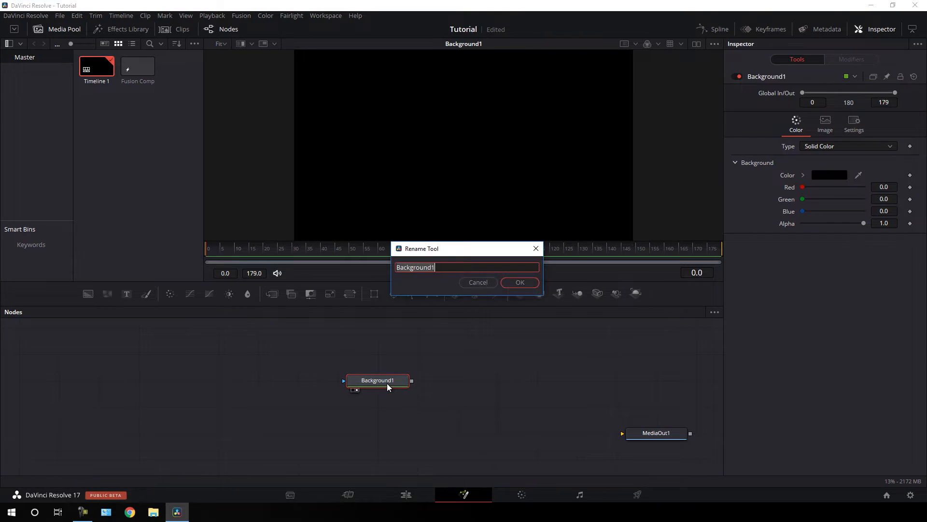
{"action": "key", "text": "End"}
{"action": "key", "text": "BackSpace"}
{"action": "key", "text": "Return"}
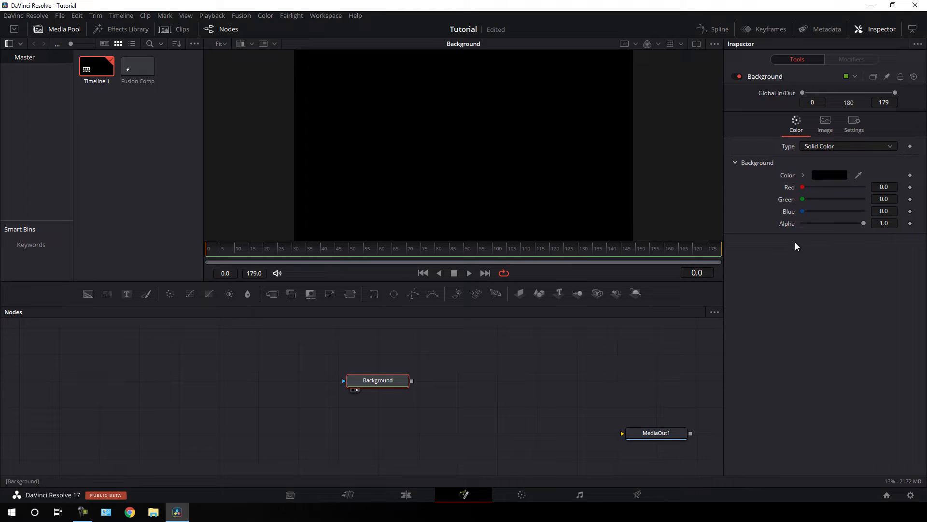
Set the Background node's solid color to white.
{"action": "left_click", "coordinate": [829, 175]}
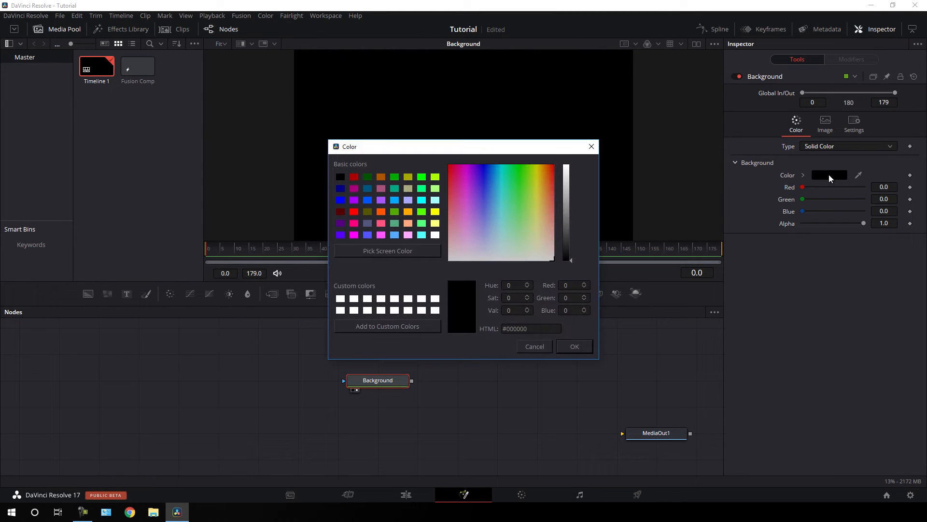
{"action": "left_click", "coordinate": [341, 299]}
{"action": "left_click", "coordinate": [570, 347]}
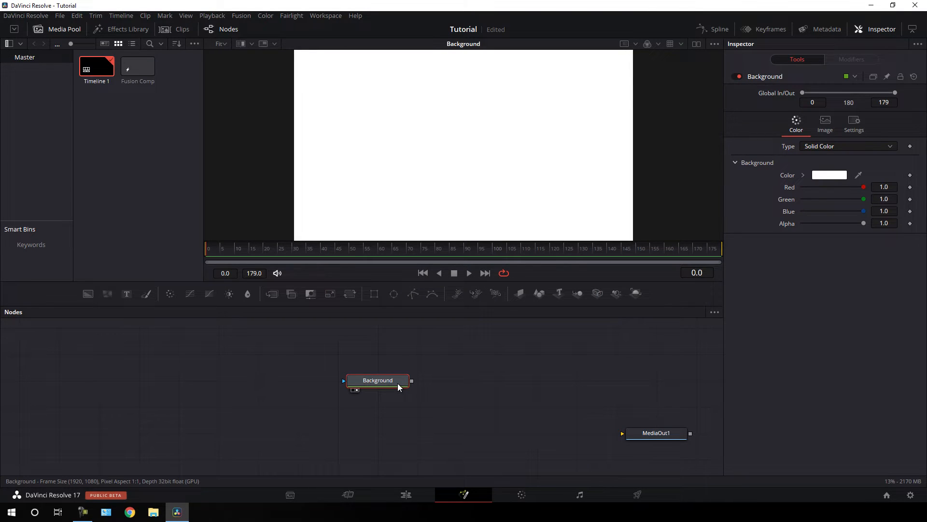
Add a Rectangle mask to the Background node and arrange it to the left of that node.
{"action": "mouse_move", "coordinate": [398, 387]}
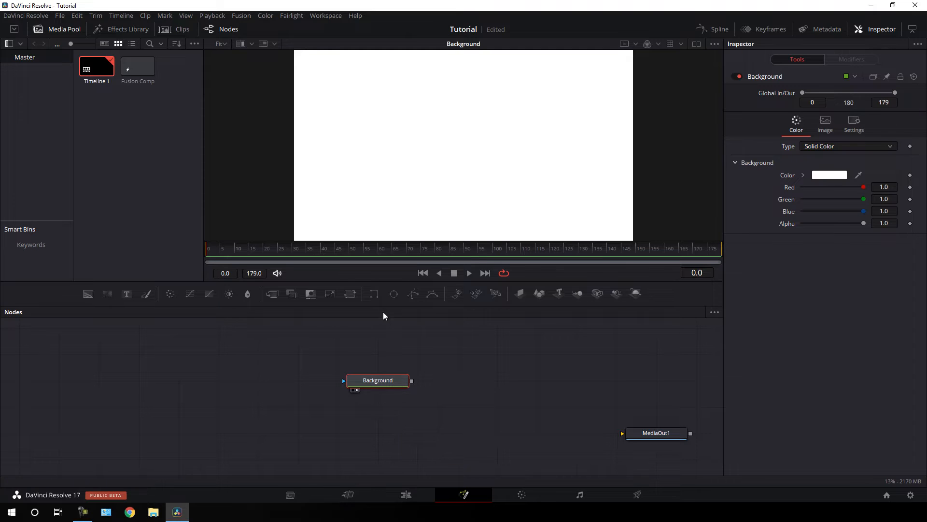
{"action": "left_click", "coordinate": [374, 293]}
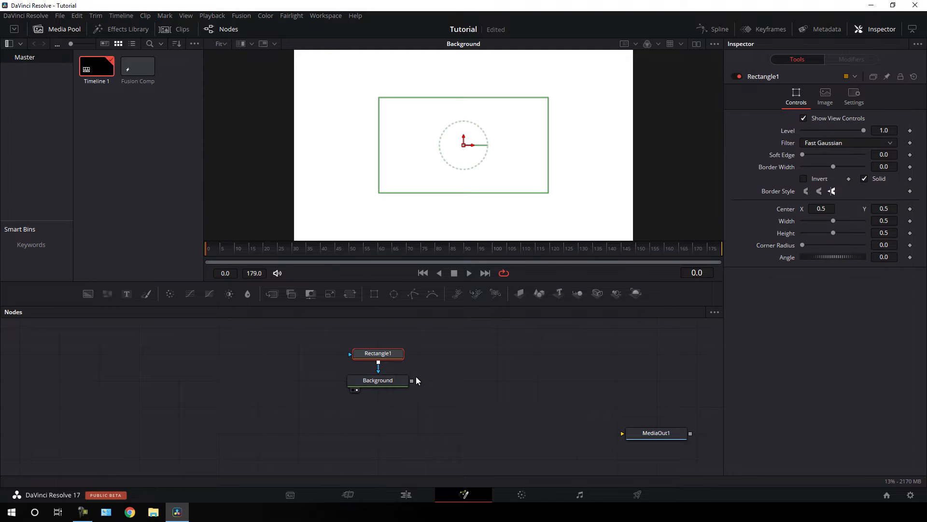
{"action": "left_click_drag", "start_coordinate": [398, 345], "coordinate": [321, 373]}
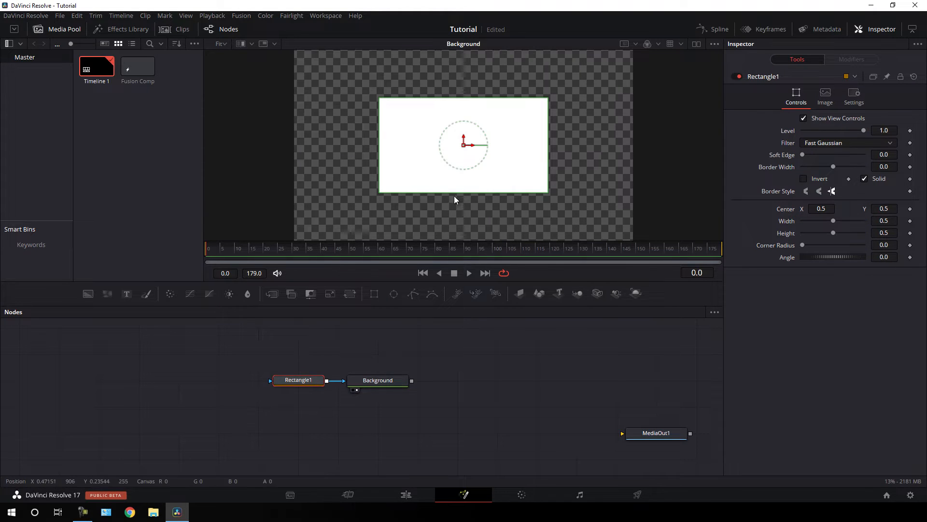
Resize the rectangle mask to a width of 0.7 and a height of 0.3.
{"action": "left_click_drag", "start_coordinate": [454, 192], "coordinate": [456, 175]}
{"action": "left_click_drag", "start_coordinate": [549, 156], "coordinate": [579, 160]}
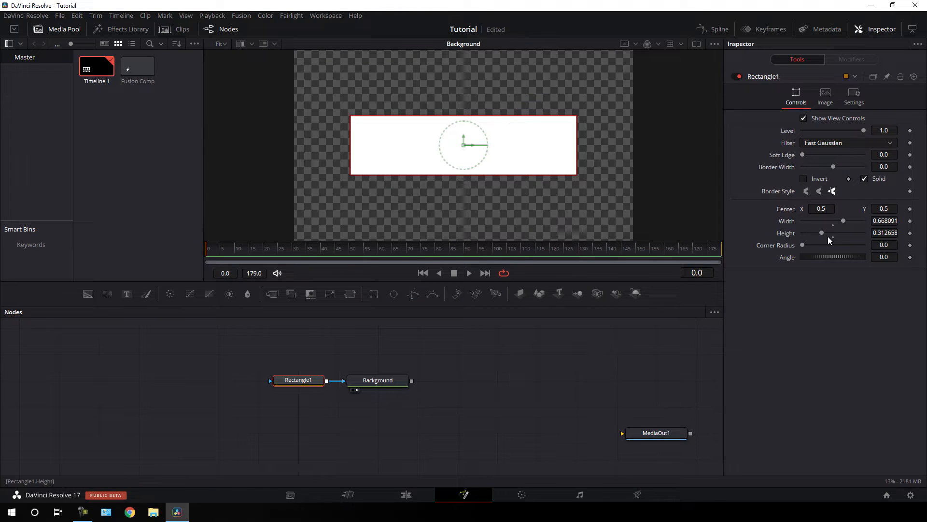
{"action": "left_click", "coordinate": [884, 221]}
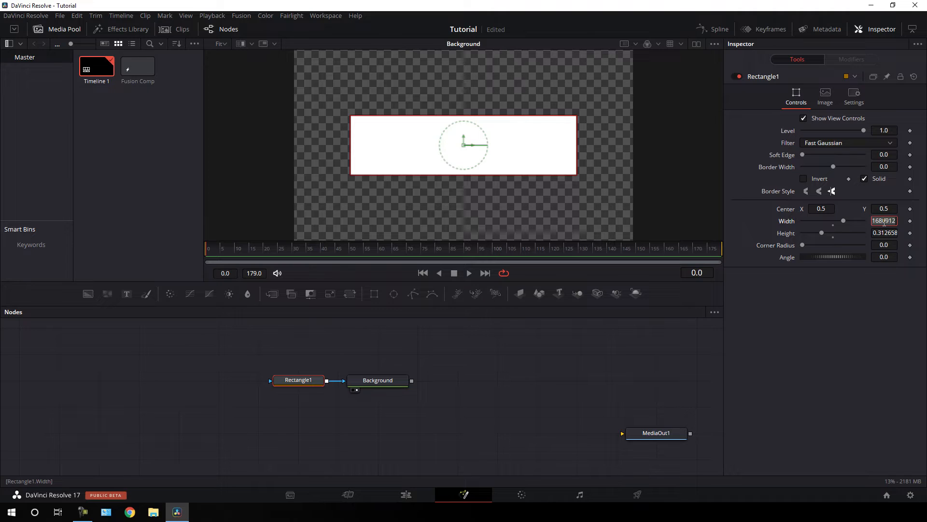
{"action": "type", "text": "0.7"}
{"action": "key", "text": "Tab"}
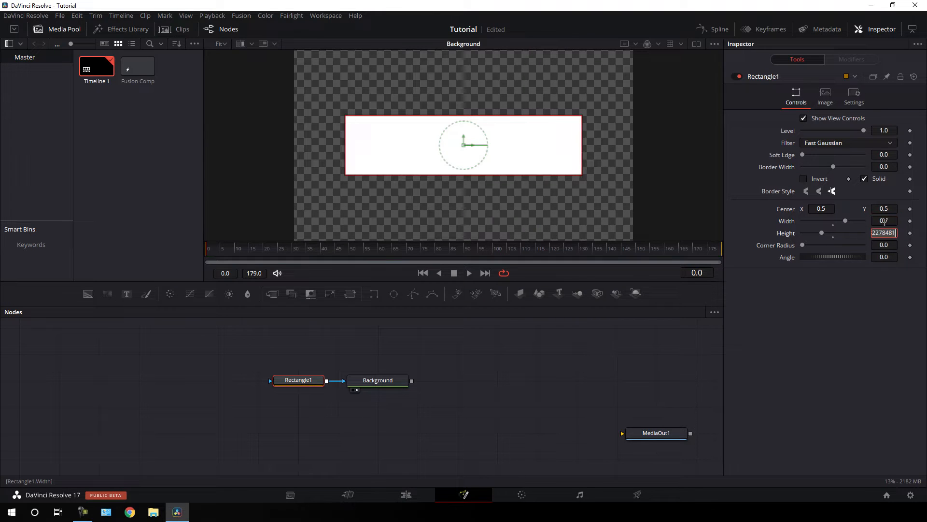
{"action": "type", "text": "0.3"}
{"action": "key", "text": "Tab"}
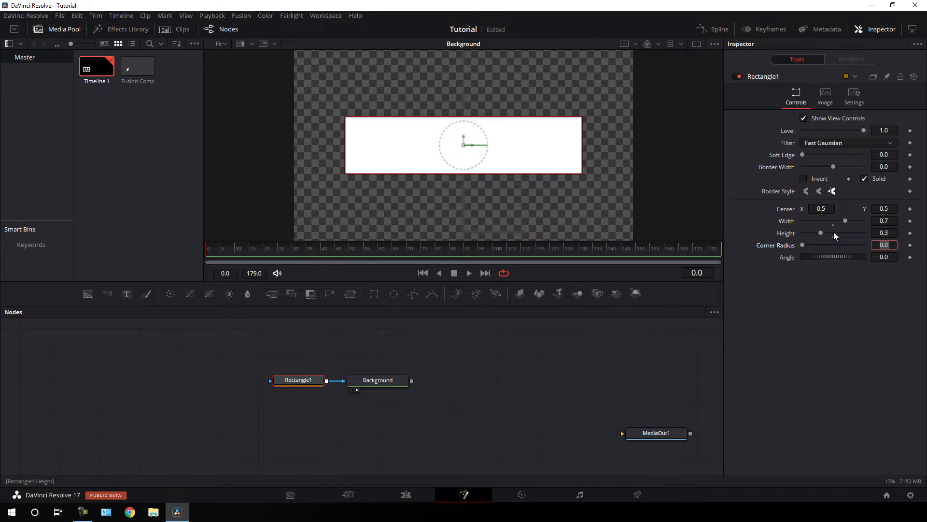
Round the rectangle mask's corners with a corner radius of 0.4.
{"action": "left_click_drag", "start_coordinate": [800, 247], "coordinate": [831, 256]}
{"action": "left_click", "coordinate": [885, 245]}
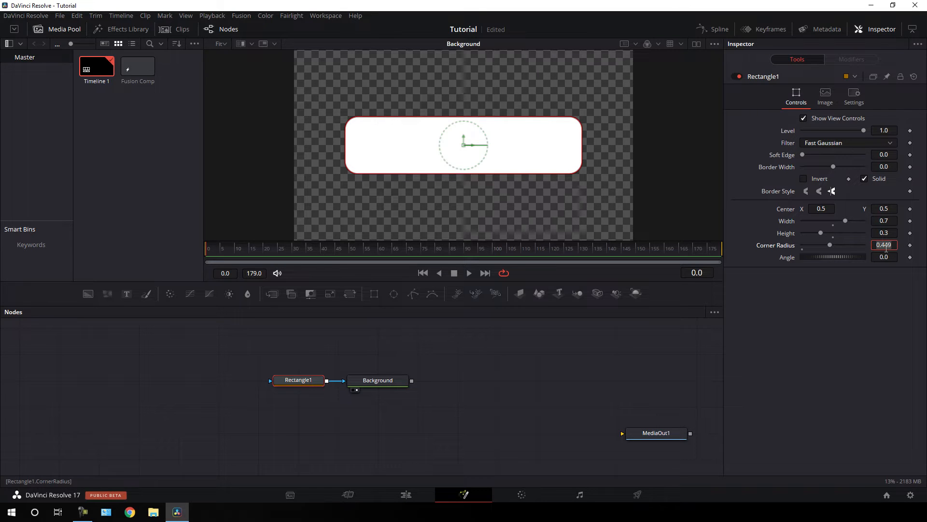
{"action": "key", "text": "BackSpace"}
{"action": "type", "text": "0.4"}
{"action": "key", "text": "Return"}
{"action": "left_click", "coordinate": [463, 223]}
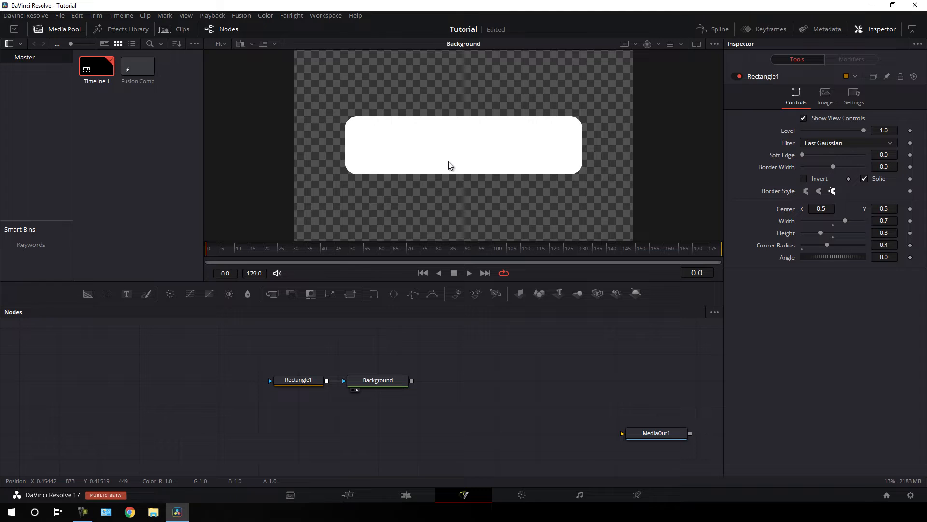
{"action": "scroll", "coordinate": [448, 161], "scroll_direction": "up", "scroll_amount": 2}
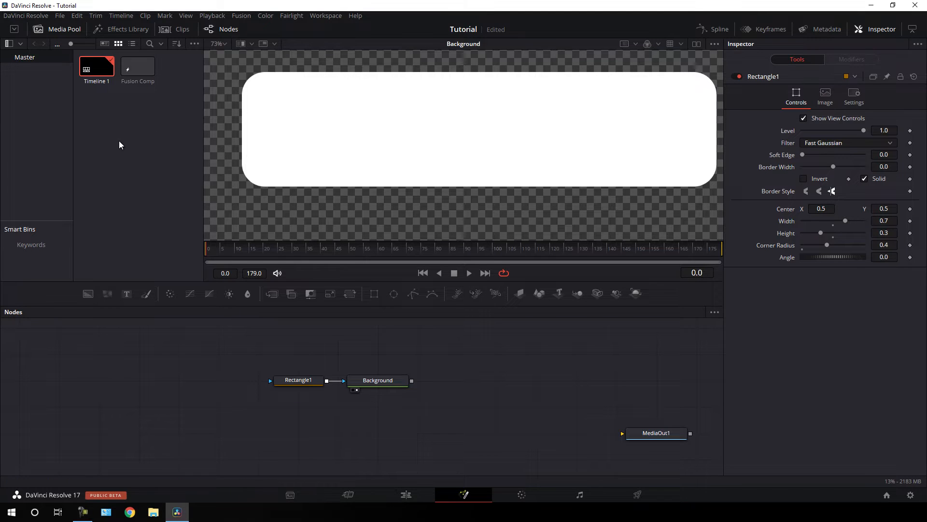
Import the Hand, Like Blue, Like Grey and YouTube images from the Like Ani folder into the media pool.
{"action": "right_click", "coordinate": [128, 119]}
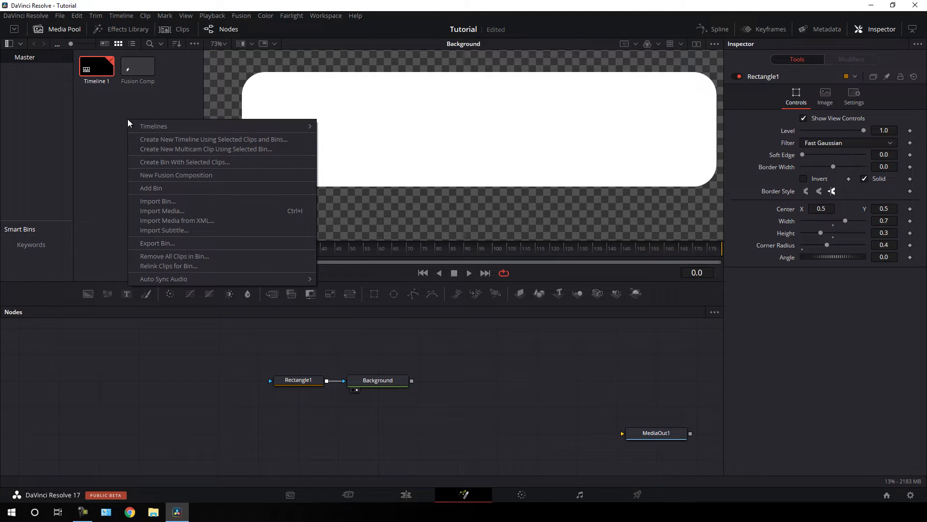
{"action": "left_click", "coordinate": [169, 210]}
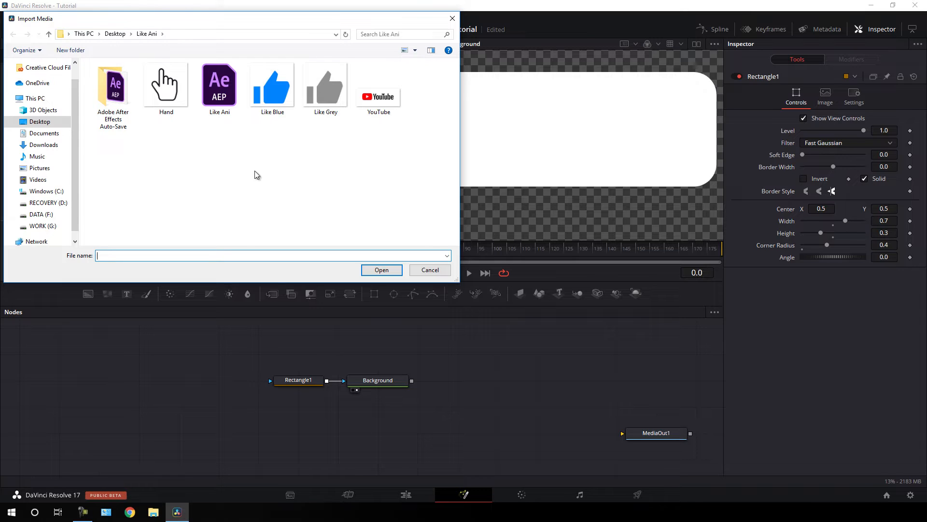
{"action": "left_click", "coordinate": [177, 109]}
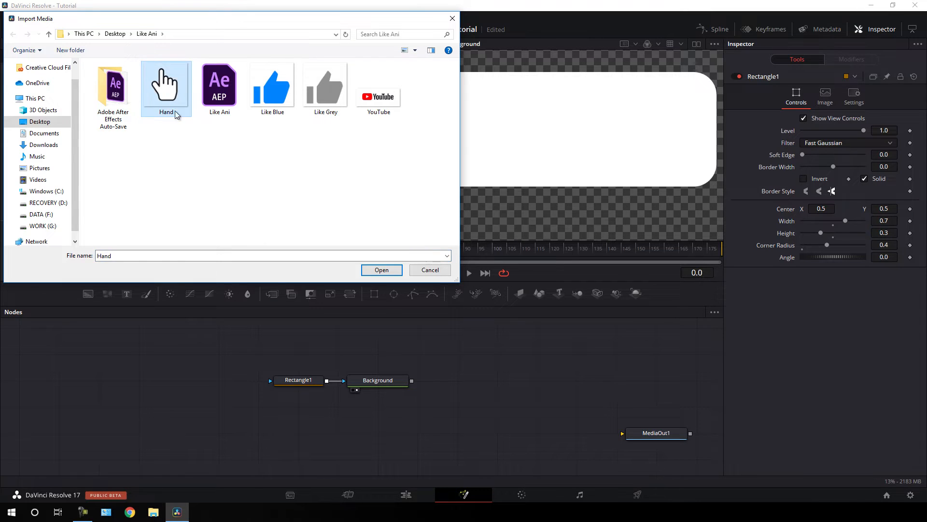
{"action": "left_click_drag", "start_coordinate": [270, 124], "coordinate": [333, 99]}
{"action": "left_click", "coordinate": [385, 107], "text": "ctrl"}
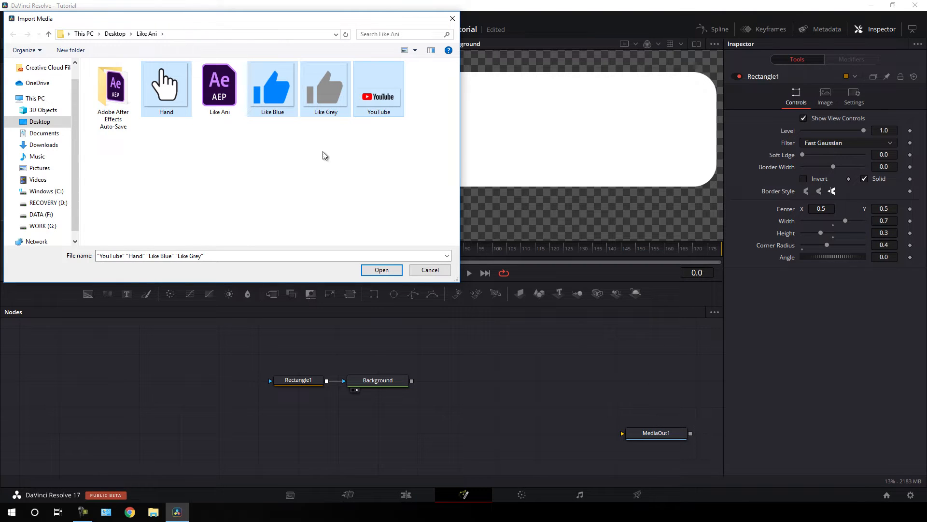
{"action": "left_click", "coordinate": [377, 271]}
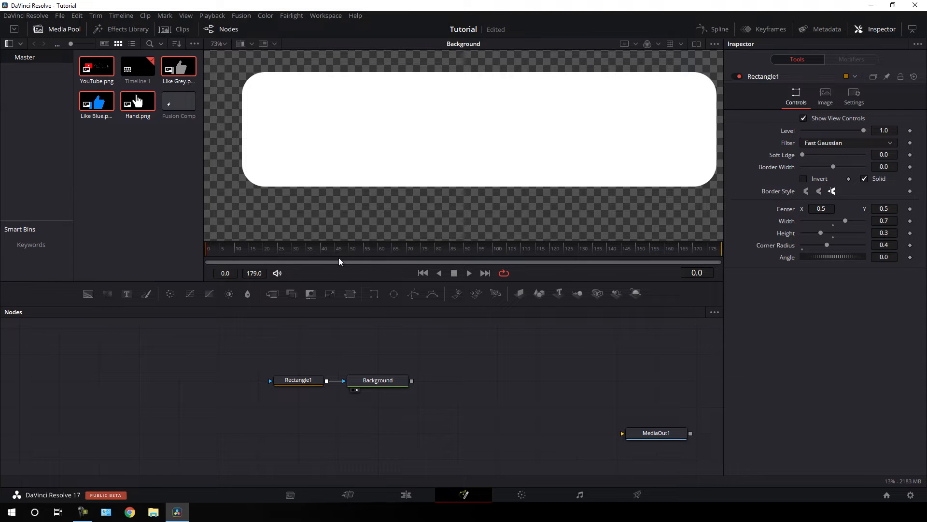
{"action": "left_click", "coordinate": [141, 157]}
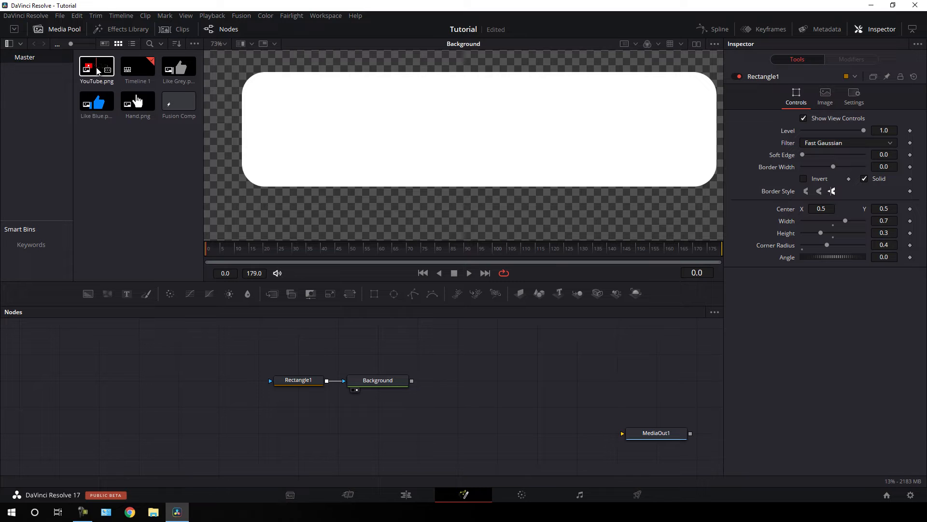
Add YouTube.png to the node graph above Rectangle1 and rename its node YouTube.
{"action": "left_click_drag", "start_coordinate": [96, 67], "coordinate": [215, 359]}
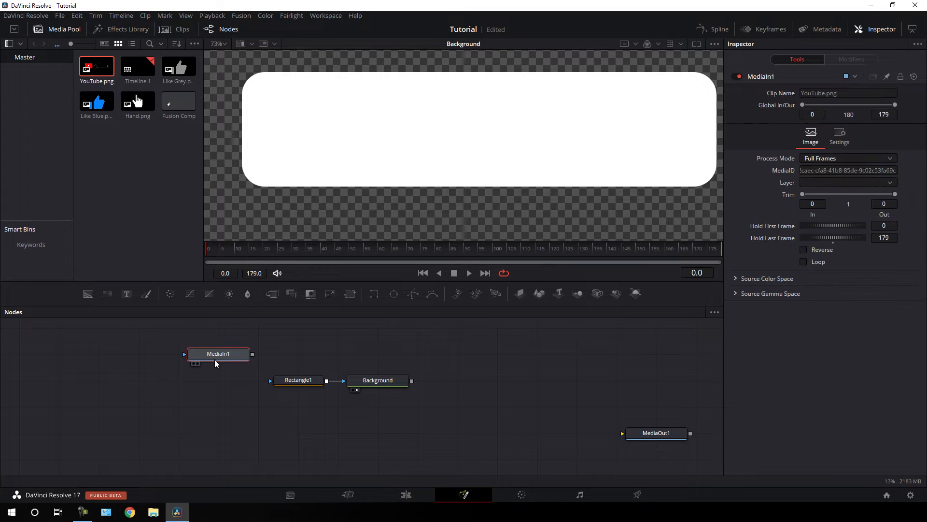
{"action": "key", "text": "F2"}
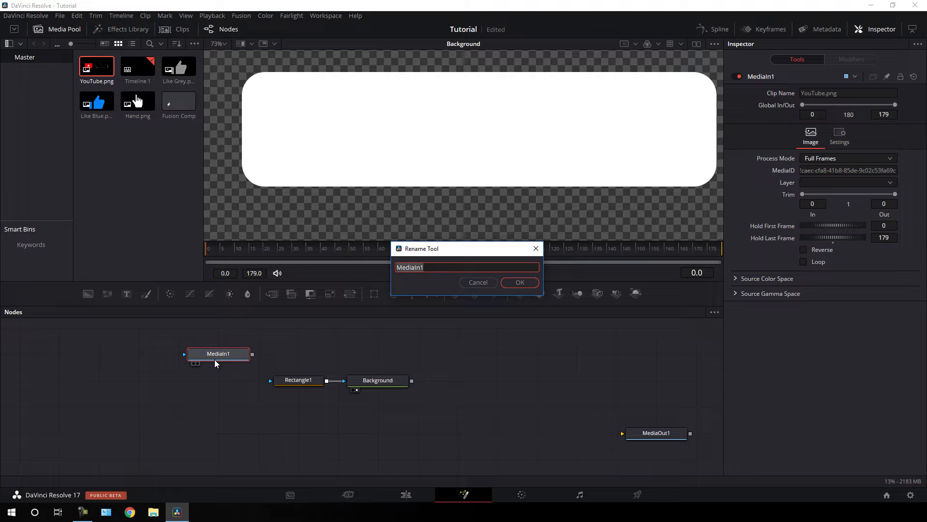
{"action": "key", "text": "BackSpace"}
{"action": "type", "text": "YouTube"}
{"action": "key", "text": "Return"}
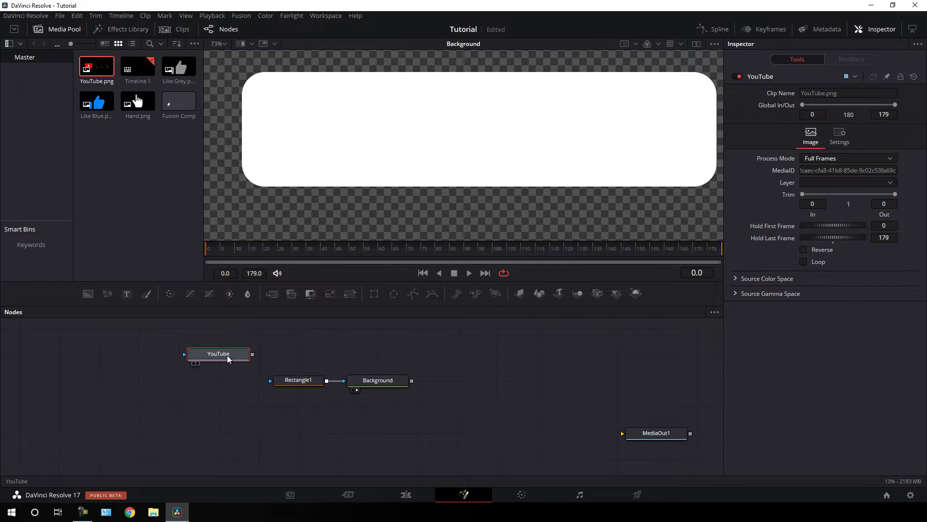
Add a Transform node after the YouTube node and rename it ControllerYT.
{"action": "left_click", "coordinate": [350, 294]}
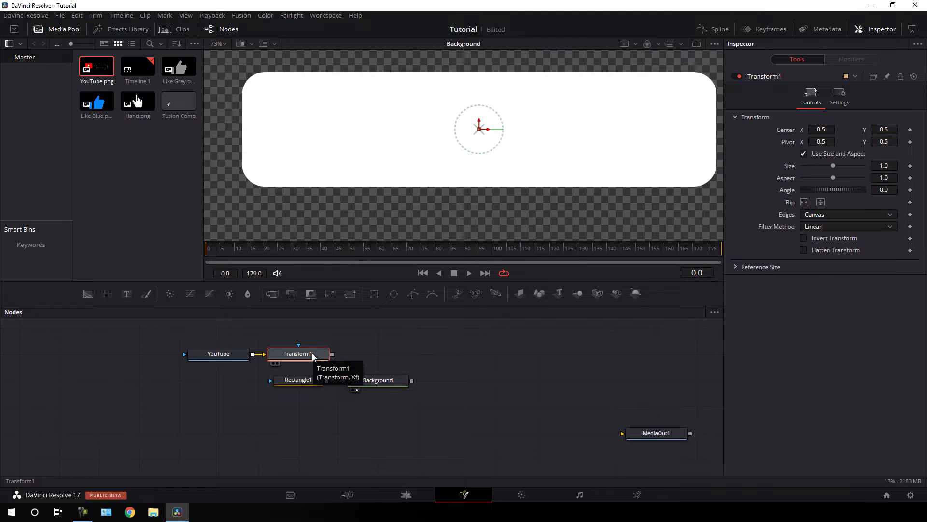
{"action": "key", "text": "F2"}
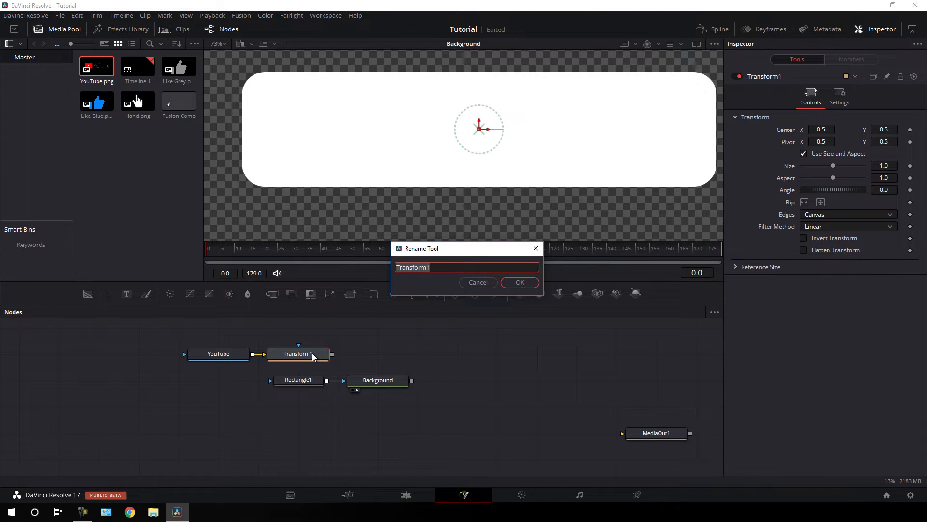
{"action": "type", "text": "Controller YT"}
{"action": "left_click", "coordinate": [518, 283]}
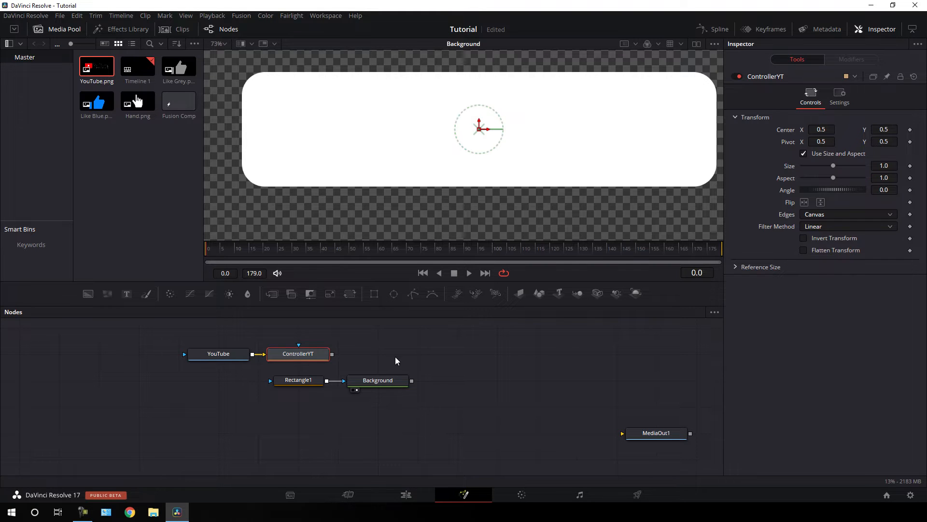
Add a Merge node with Background as background and ControllerYT as foreground, and show its output in the viewer.
{"action": "left_click", "coordinate": [409, 358]}
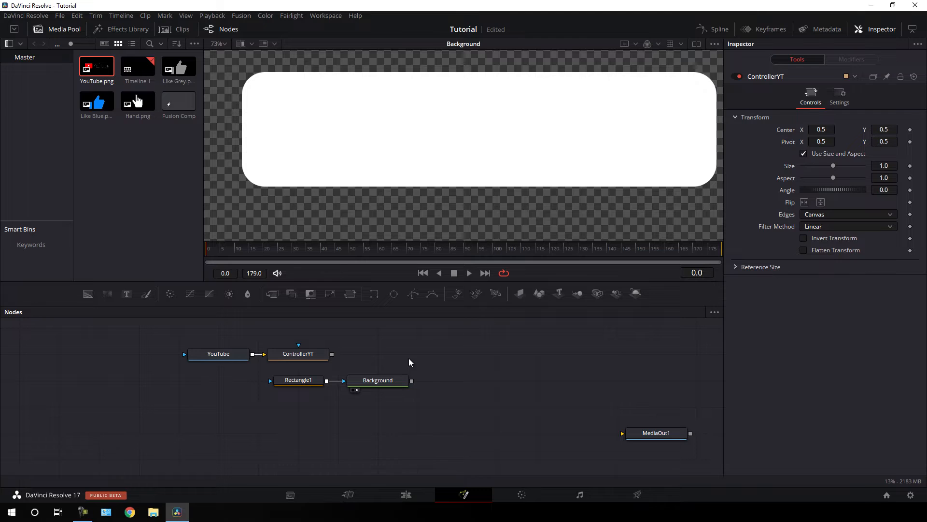
{"action": "left_click", "coordinate": [272, 295]}
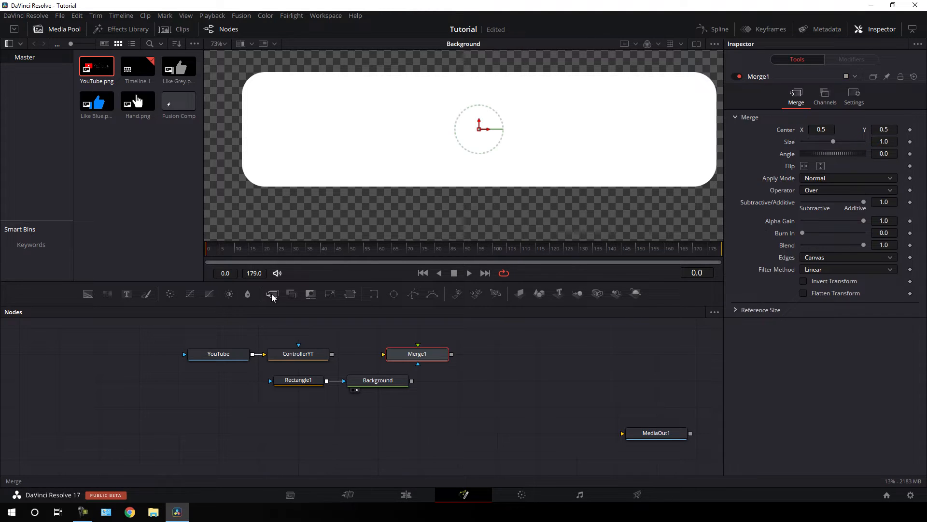
{"action": "left_click_drag", "start_coordinate": [433, 359], "coordinate": [484, 358]}
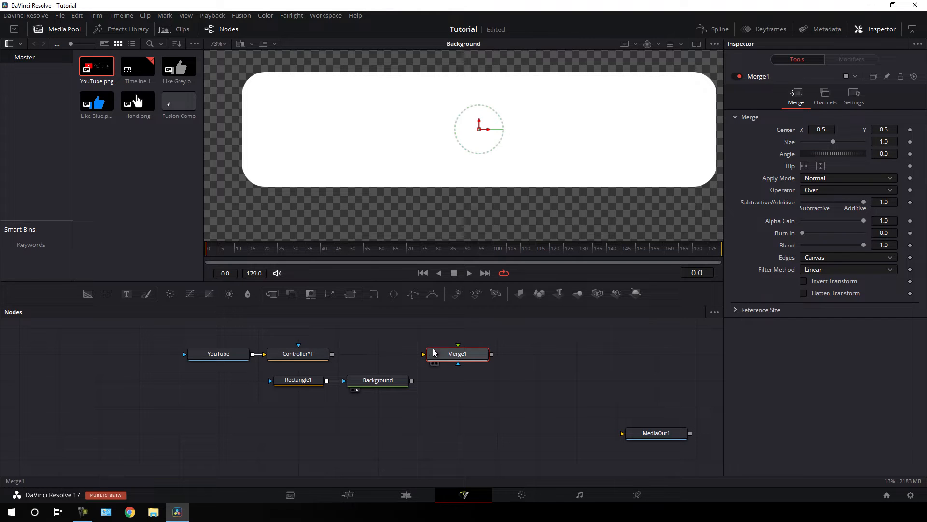
{"action": "left_click_drag", "start_coordinate": [424, 354], "coordinate": [385, 385]}
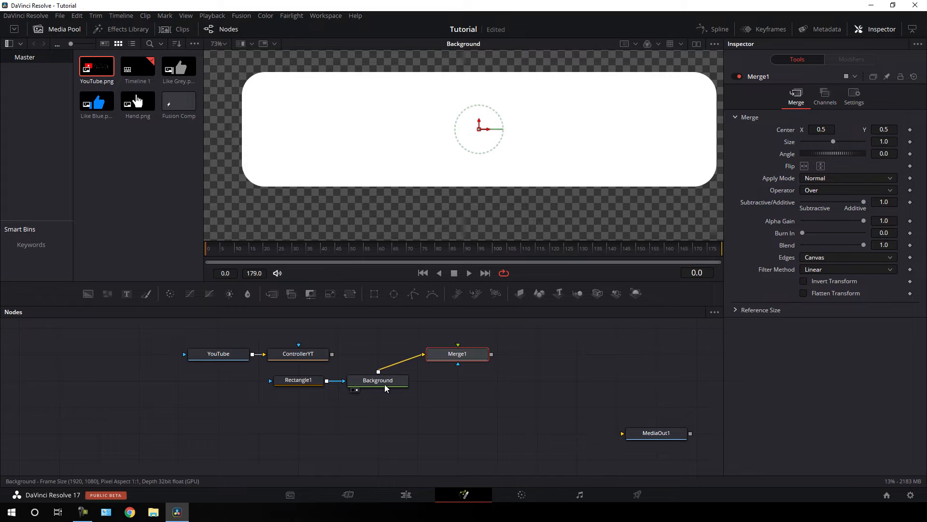
{"action": "left_click_drag", "start_coordinate": [458, 345], "coordinate": [321, 359]}
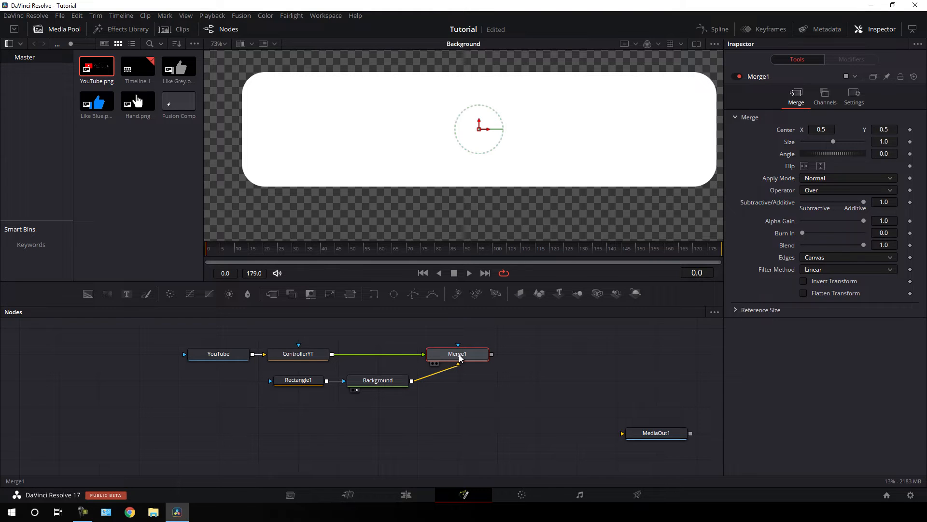
{"action": "left_click_drag", "start_coordinate": [459, 357], "coordinate": [462, 183]}
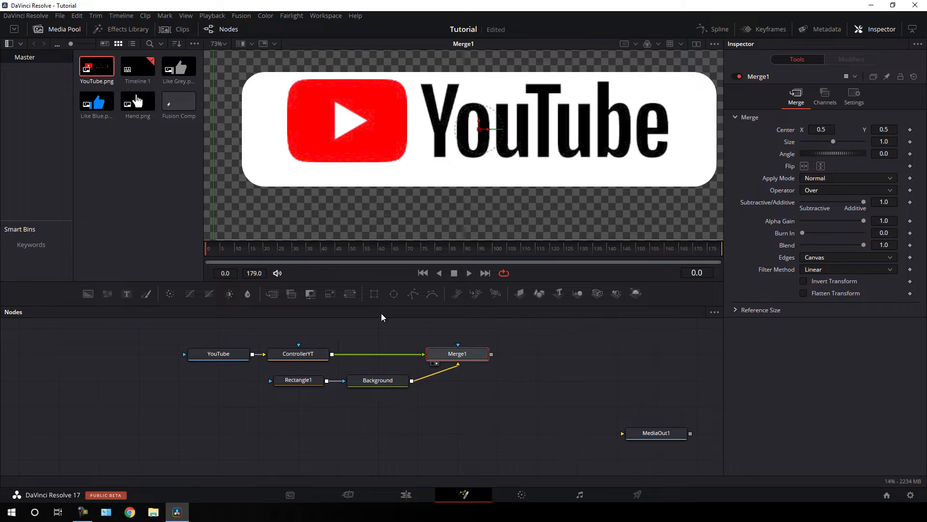
Set ControllerYT's size to 0.2 and move the logo to the white rectangle's upper-left corner, center about X 0.17, Y 0.66.
{"action": "left_click", "coordinate": [303, 357]}
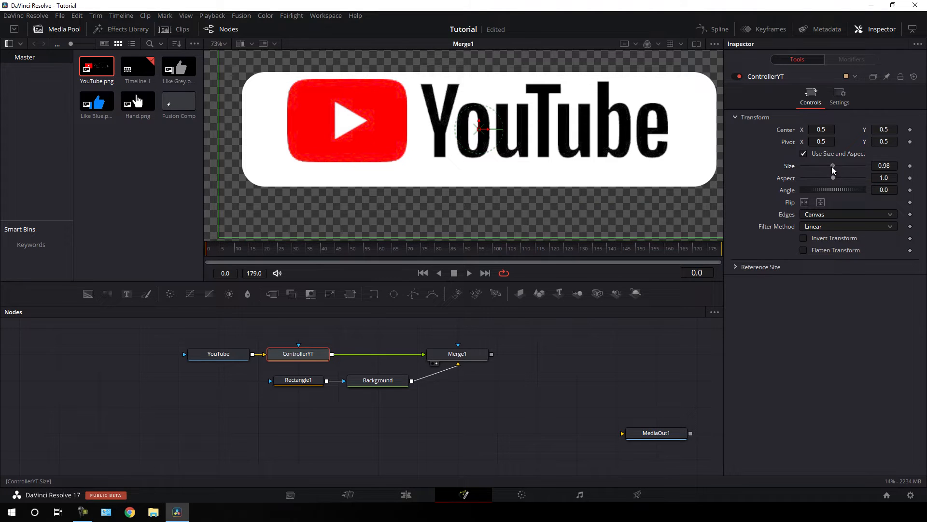
{"action": "left_click_drag", "start_coordinate": [831, 166], "coordinate": [811, 166]}
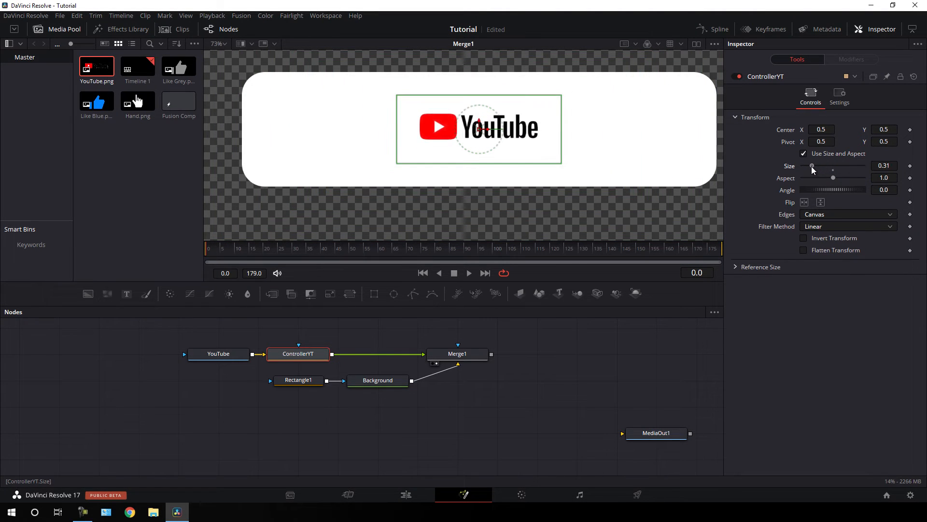
{"action": "left_click", "coordinate": [882, 165]}
{"action": "key", "text": "BackSpace"}
{"action": "type", "text": ".2"}
{"action": "key", "text": "Tab"}
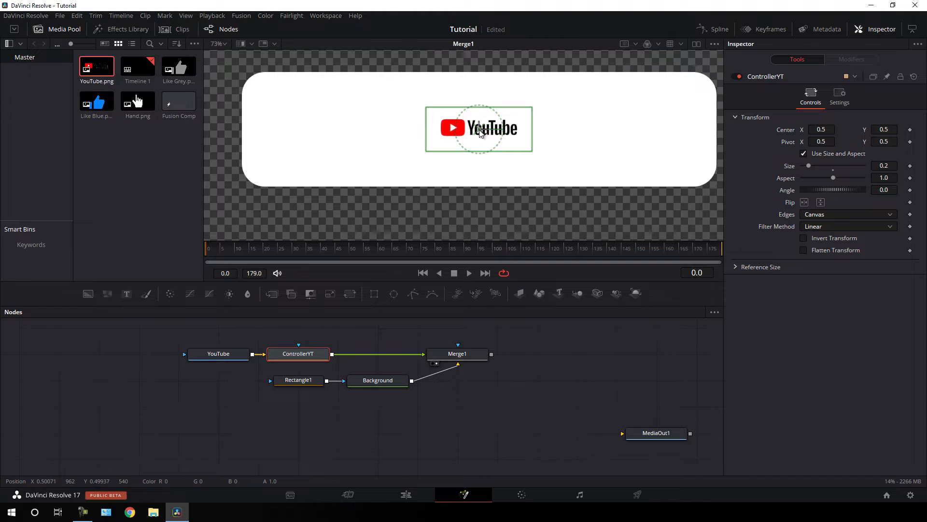
{"action": "left_click_drag", "start_coordinate": [478, 129], "coordinate": [303, 96]}
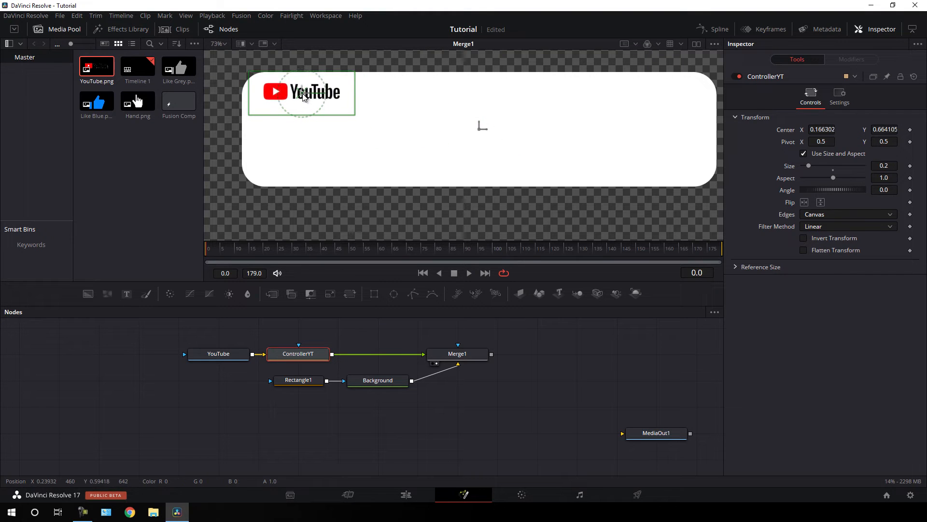
{"action": "left_click", "coordinate": [556, 332]}
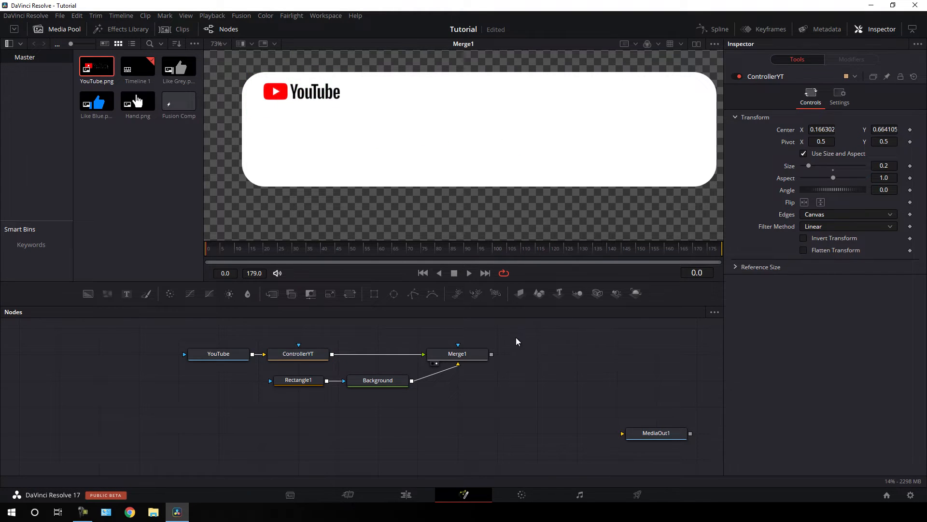
Add a Text node above ControllerYT and composite it over Merge1's output through a second Merge node shown in the viewer.
{"action": "scroll", "coordinate": [516, 337], "scroll_direction": "up", "scroll_amount": 3}
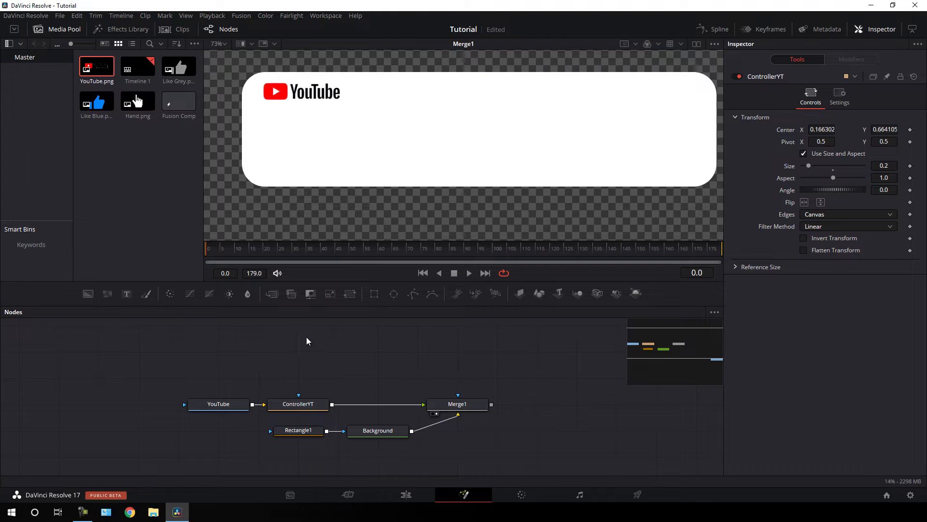
{"action": "left_click_drag", "start_coordinate": [126, 298], "coordinate": [310, 381]}
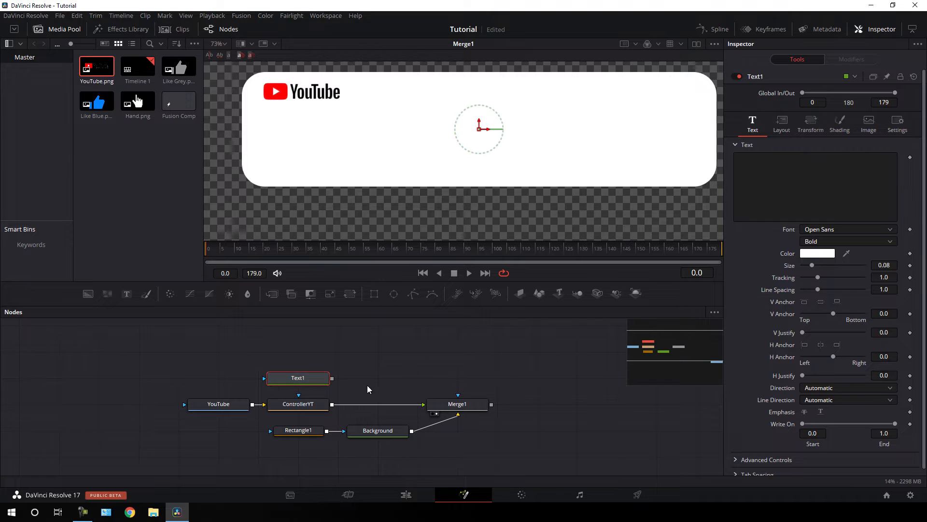
{"action": "left_click", "coordinate": [459, 368]}
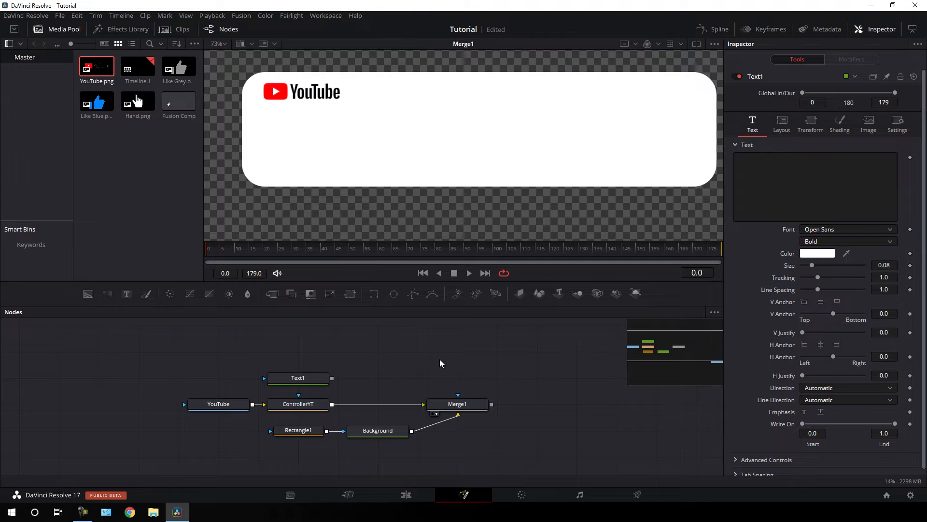
{"action": "left_click_drag", "start_coordinate": [271, 294], "coordinate": [451, 409]}
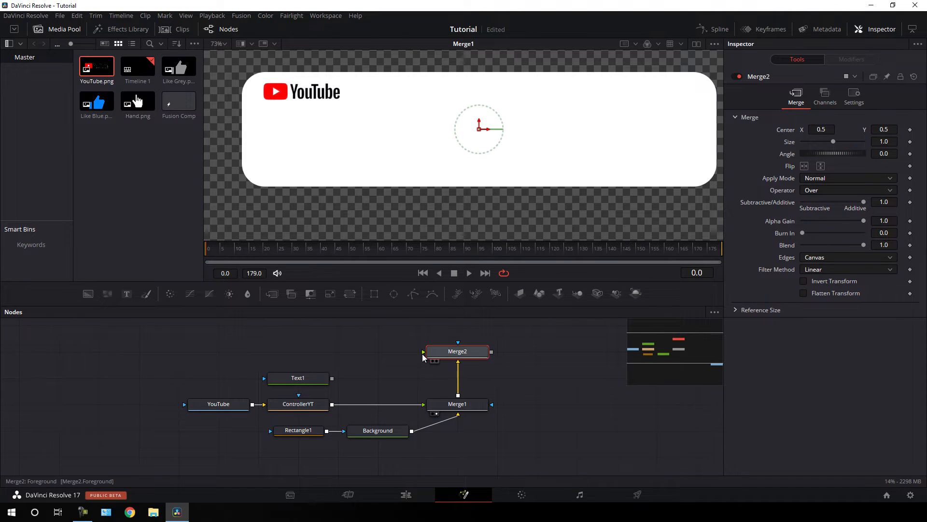
{"action": "left_click_drag", "start_coordinate": [425, 352], "coordinate": [290, 379]}
{"action": "left_click_drag", "start_coordinate": [469, 356], "coordinate": [472, 381]}
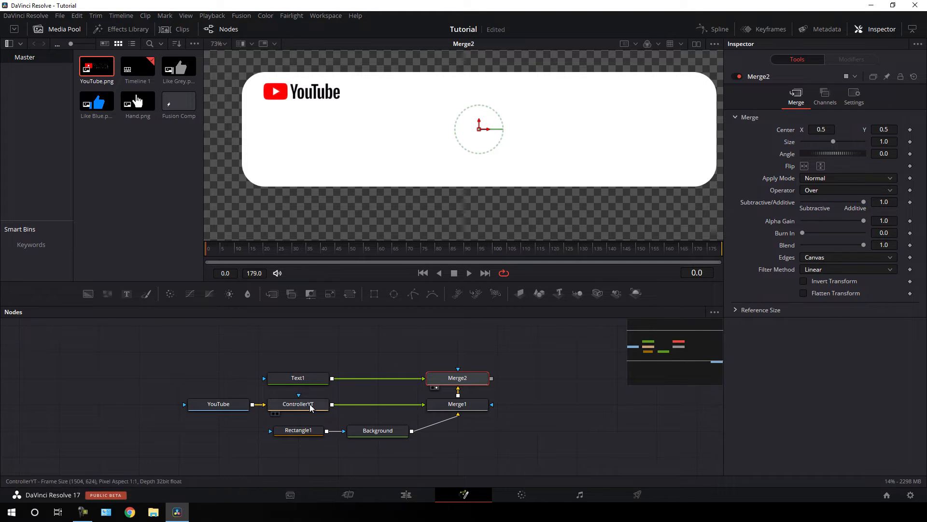
Enter the text "LIKE THIS VIDEO" in the Text1 node and color it black (#000000).
{"action": "left_click", "coordinate": [303, 381]}
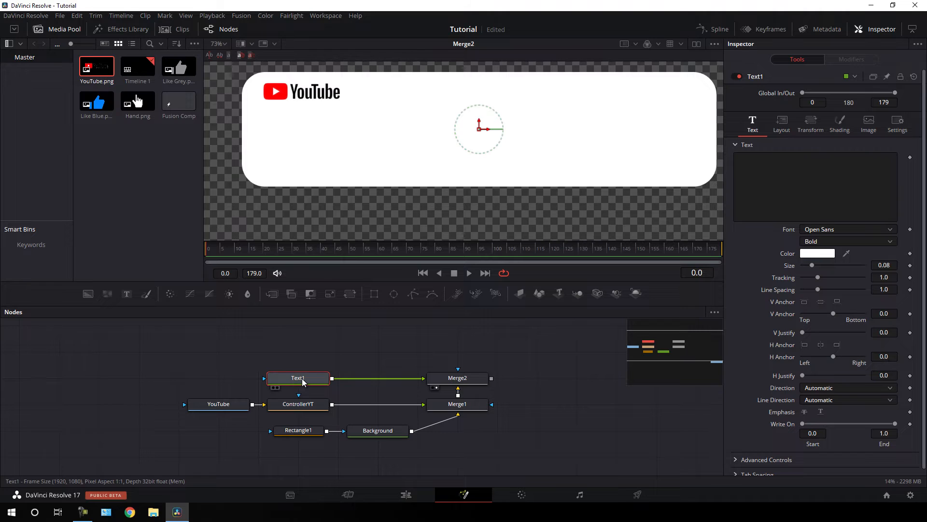
{"action": "left_click", "coordinate": [749, 176]}
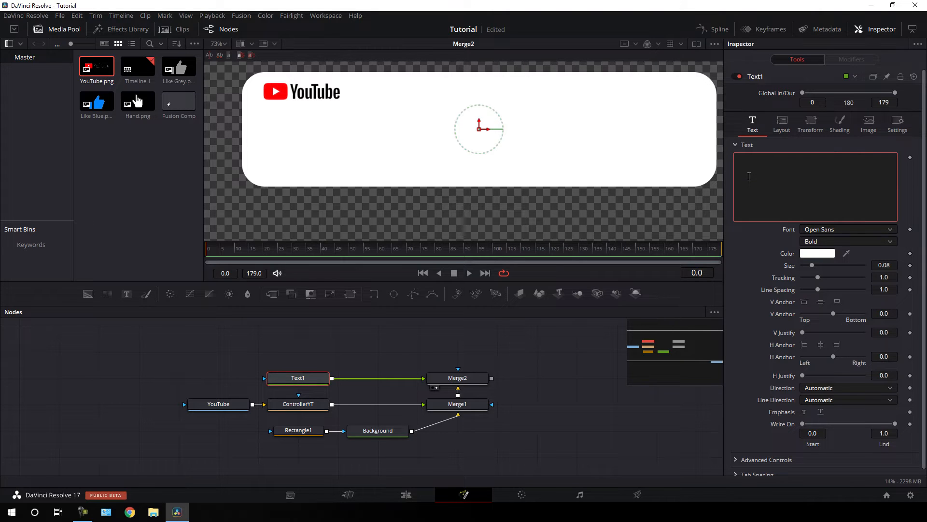
{"action": "type", "text": "LIKE THIS "}
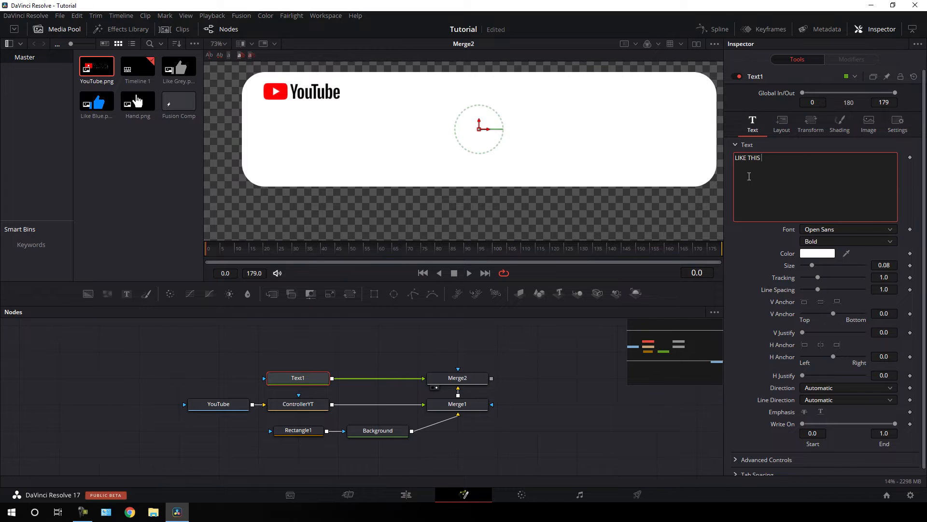
{"action": "type", "text": "VIDEO"}
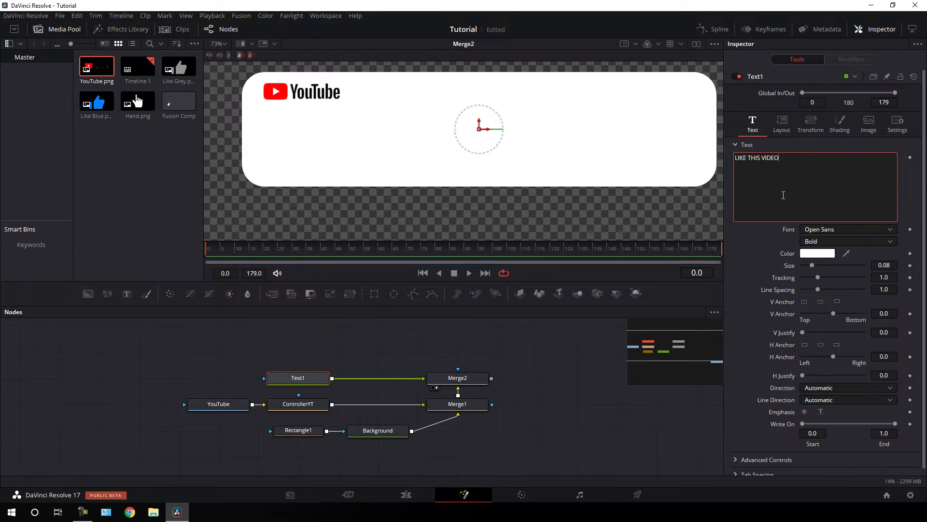
{"action": "left_click", "coordinate": [809, 254]}
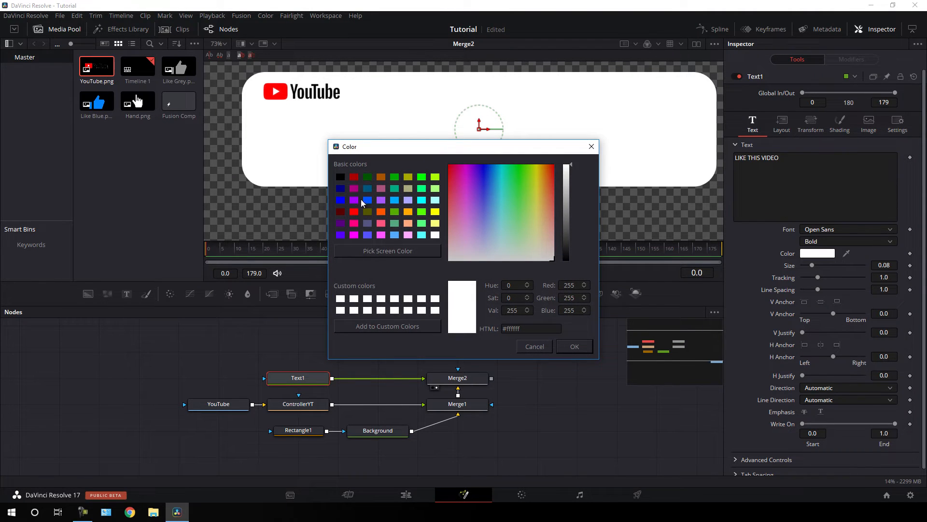
{"action": "left_click", "coordinate": [342, 177]}
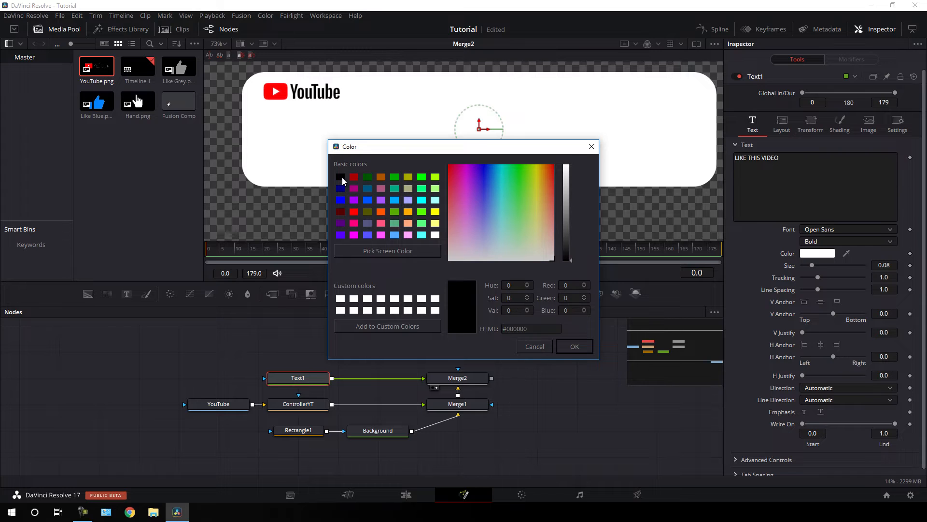
{"action": "left_click", "coordinate": [569, 346]}
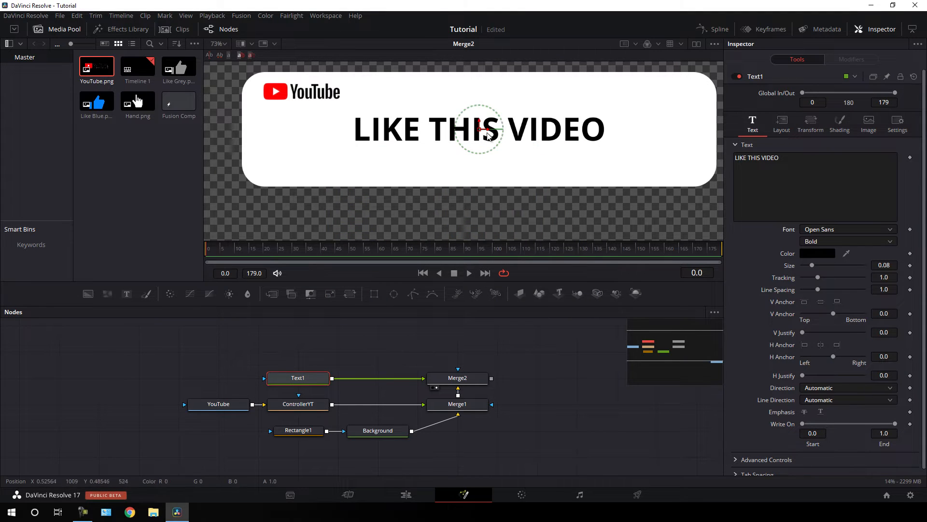
Set the text size to 0.07 and place the text below the YouTube logo, aligned with the logo's left edge.
{"action": "left_click_drag", "start_coordinate": [488, 135], "coordinate": [392, 144]}
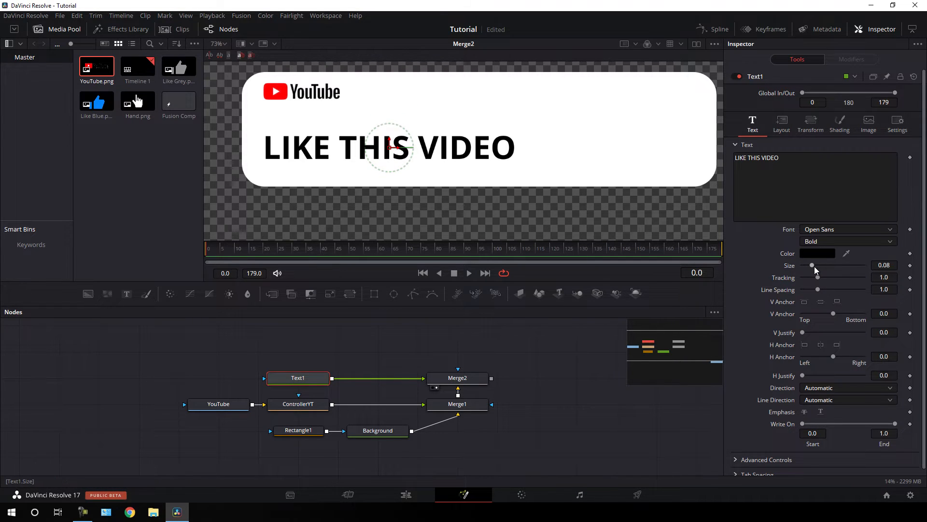
{"action": "left_click_drag", "start_coordinate": [814, 266], "coordinate": [810, 266]}
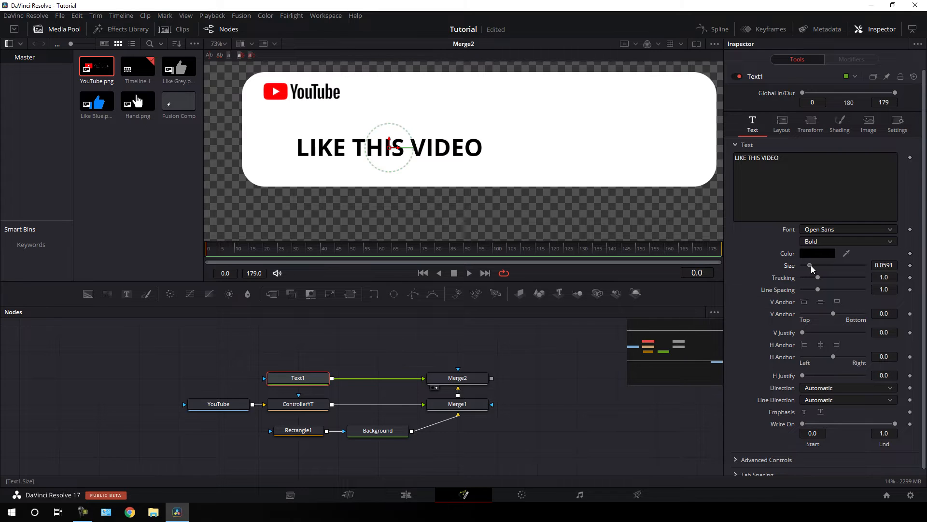
{"action": "left_click", "coordinate": [894, 265]}
{"action": "type", "text": "0.07"}
{"action": "key", "text": "Tab"}
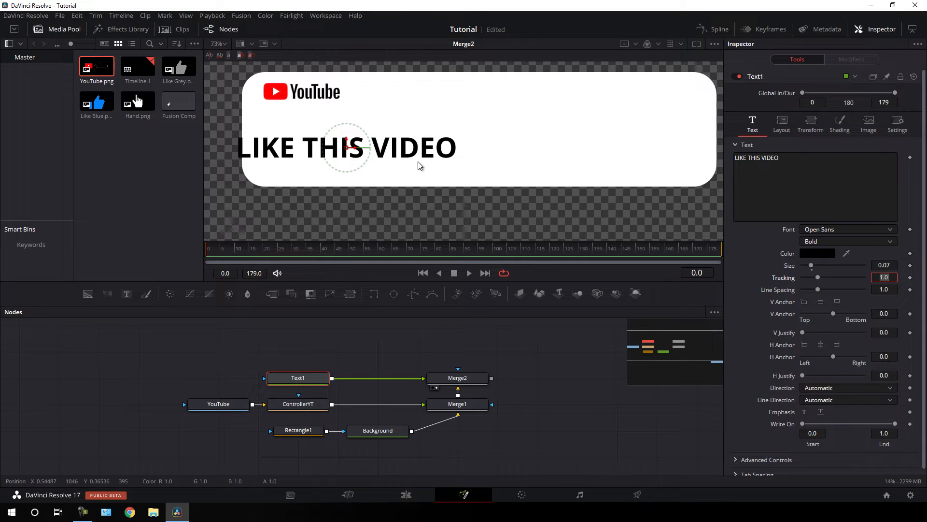
{"action": "mouse_move", "coordinate": [358, 146]}
{"action": "left_mouse_down"}
{"action": "mouse_move", "coordinate": [379, 159]}
{"action": "mouse_move", "coordinate": [373, 136]}
{"action": "left_mouse_up"}
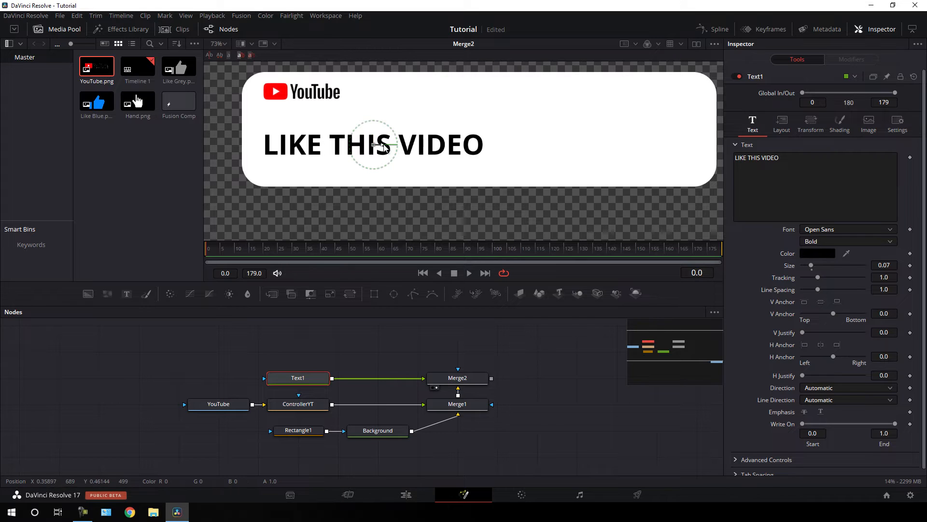
{"action": "left_click", "coordinate": [540, 366]}
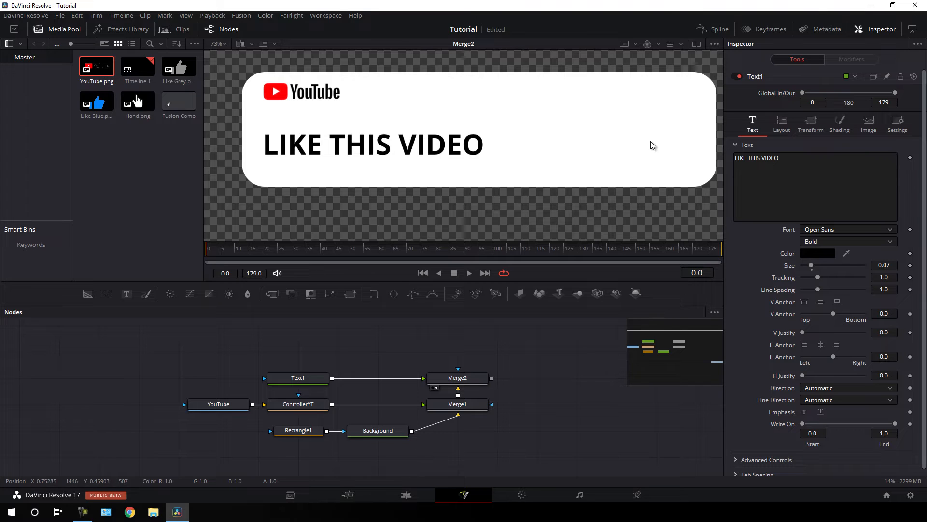
Add Like Grey.png to the node graph above Text1 and rename its node Like_1.
{"action": "scroll", "coordinate": [435, 351], "scroll_direction": "up", "scroll_amount": 2}
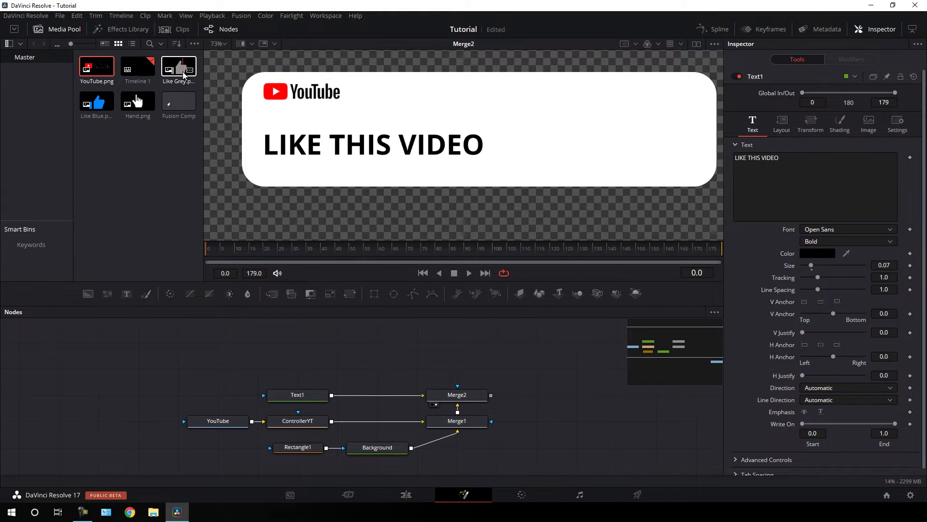
{"action": "left_click_drag", "start_coordinate": [178, 71], "coordinate": [310, 350]}
{"action": "key", "text": "F2"}
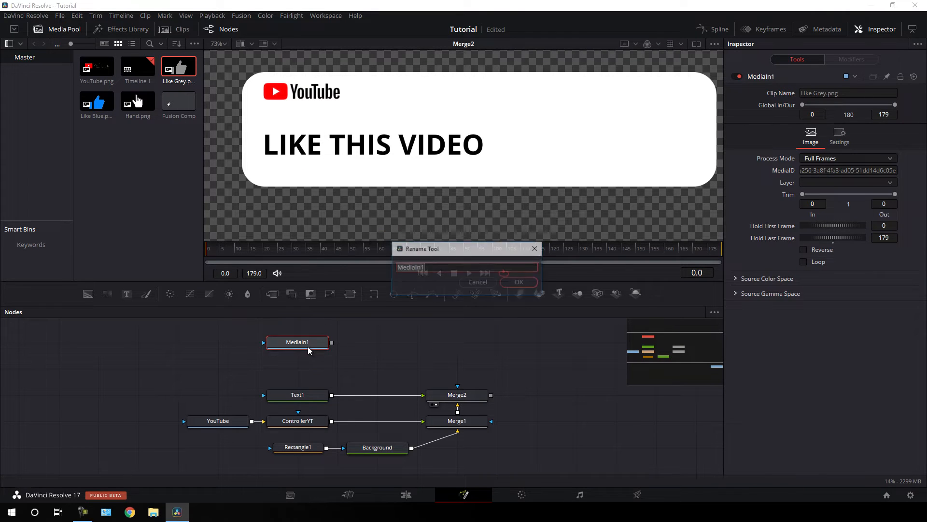
{"action": "type", "text": "L"}
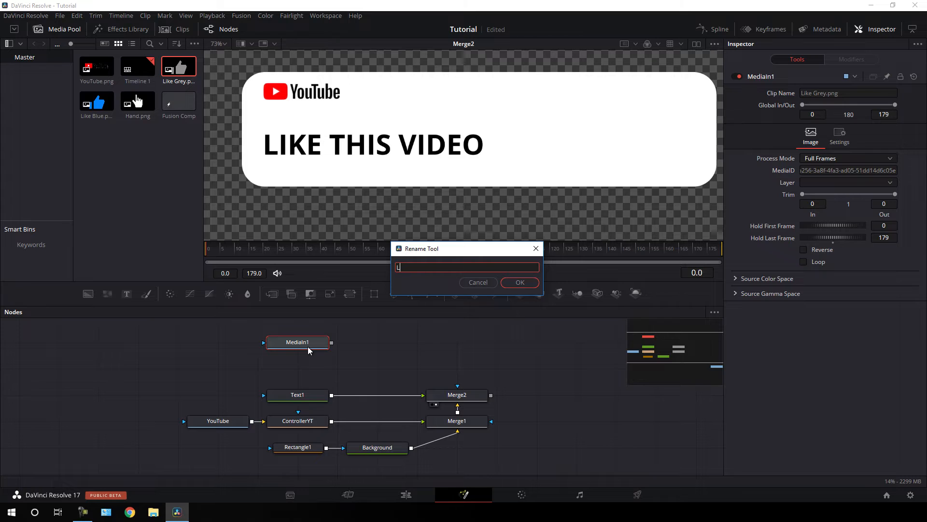
{"action": "type", "text": "ike_1"}
{"action": "left_click", "coordinate": [505, 286]}
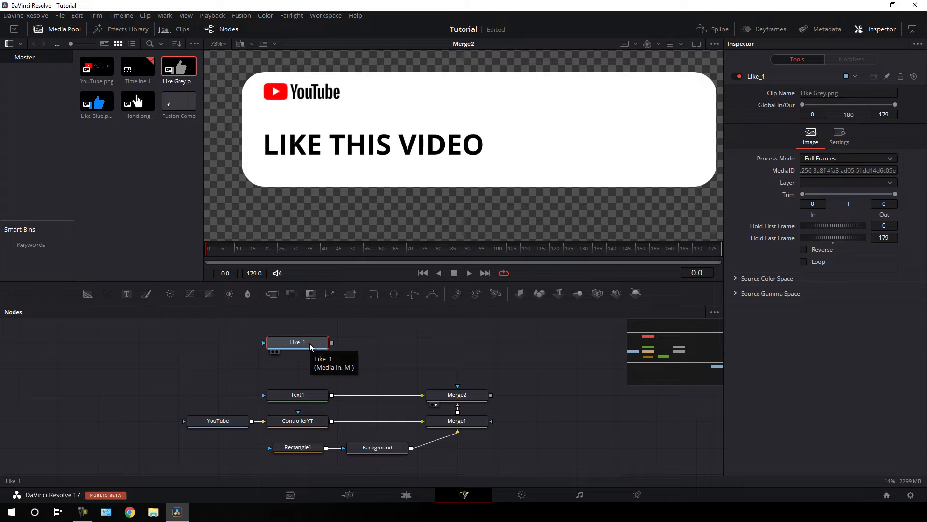
Add a Transform node after Like_1, show it in the viewer and rename it ContLike.
{"action": "left_click", "coordinate": [350, 296]}
{"action": "key", "text": "1"}
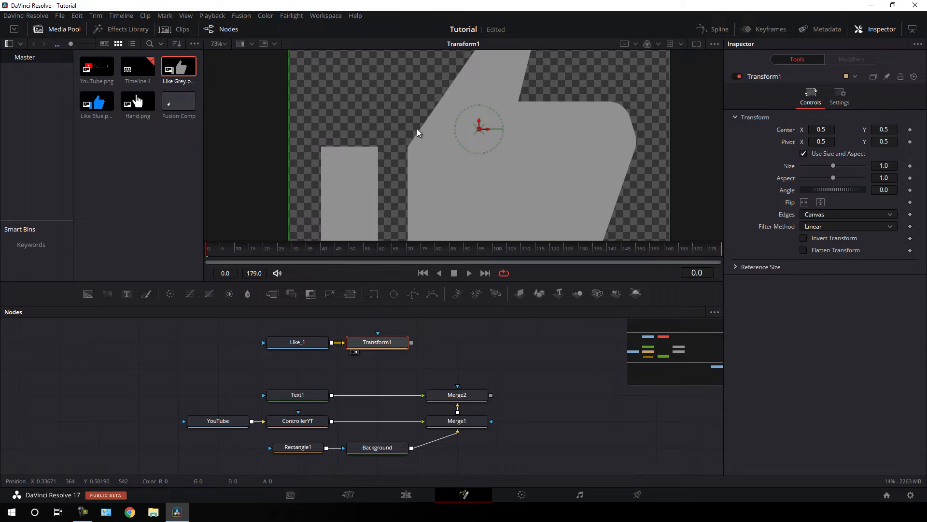
{"action": "key", "text": "F2"}
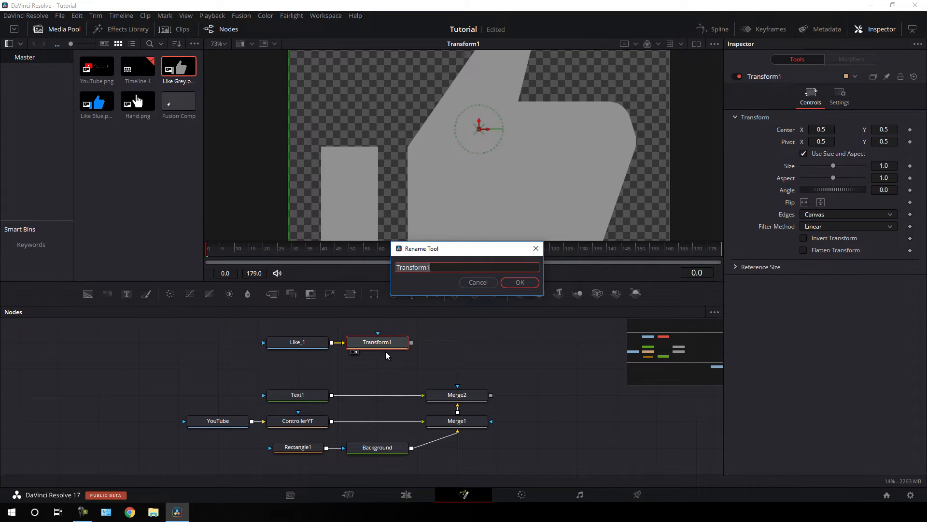
{"action": "type", "text": "ContLike"}
{"action": "key", "text": "Return"}
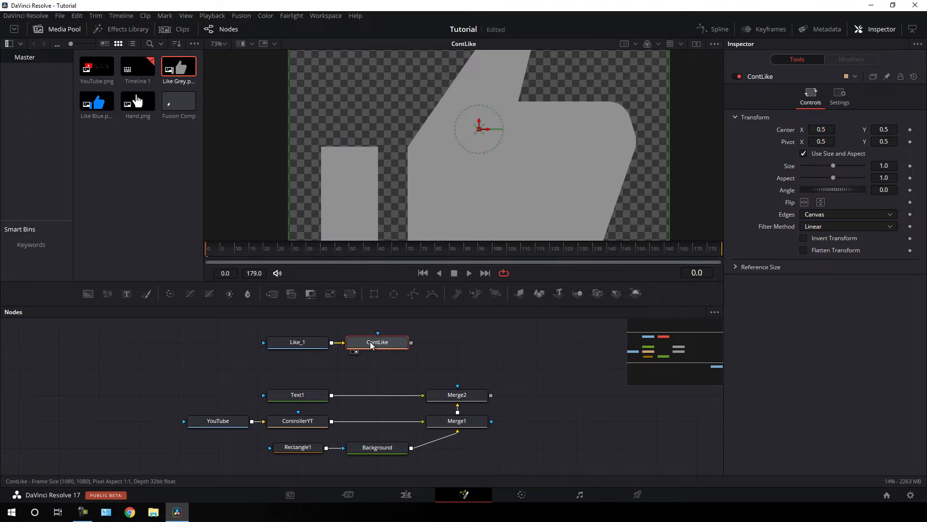
Composite ContLike over Merge2's output through a new Merge node shown in the viewer, and align ContLike above Text1 with Like_1 before it.
{"action": "left_click", "coordinate": [468, 367]}
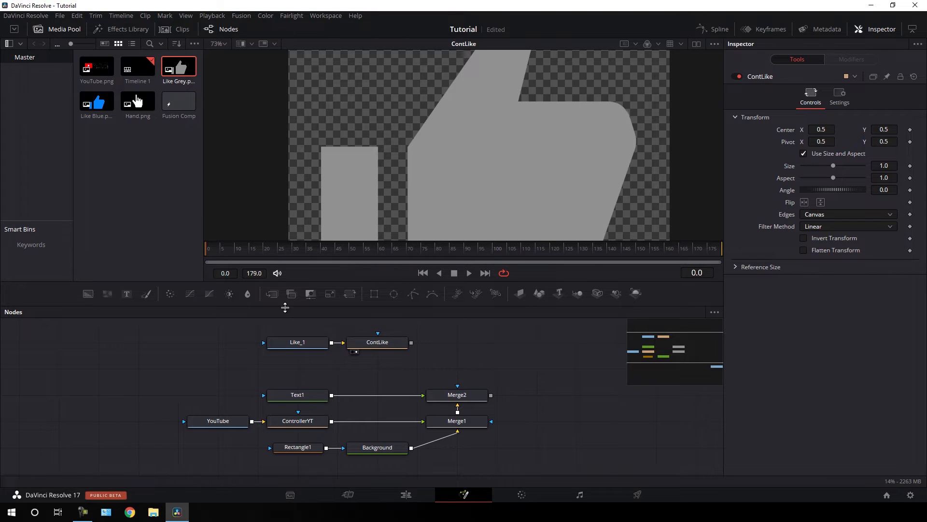
{"action": "left_click_drag", "start_coordinate": [272, 293], "coordinate": [497, 342]}
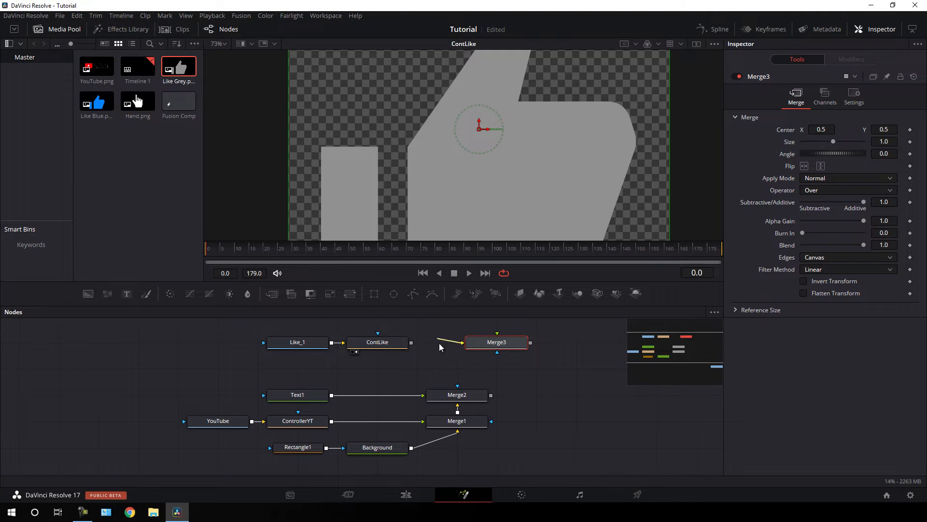
{"action": "left_click_drag", "start_coordinate": [463, 343], "coordinate": [449, 397]}
{"action": "left_click_drag", "start_coordinate": [462, 347], "coordinate": [393, 346]}
{"action": "left_click_drag", "start_coordinate": [512, 345], "coordinate": [471, 345]}
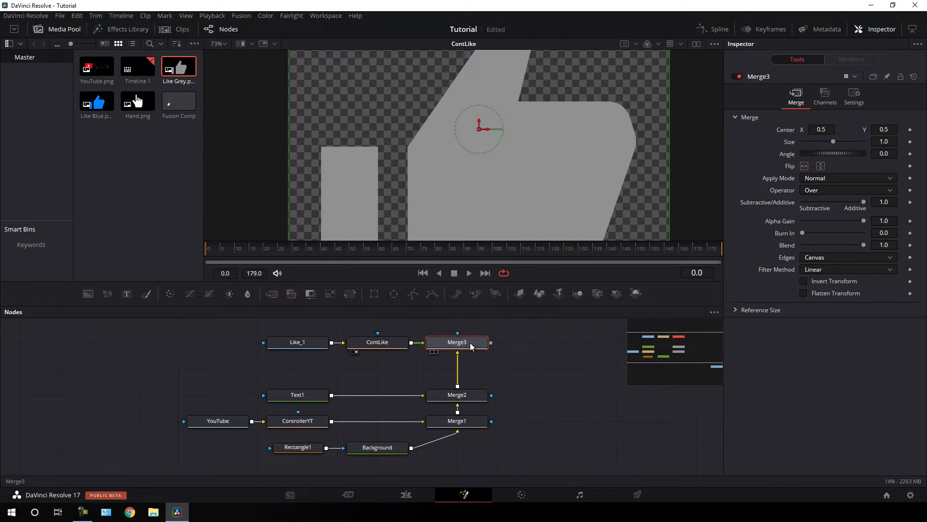
{"action": "key", "text": "1"}
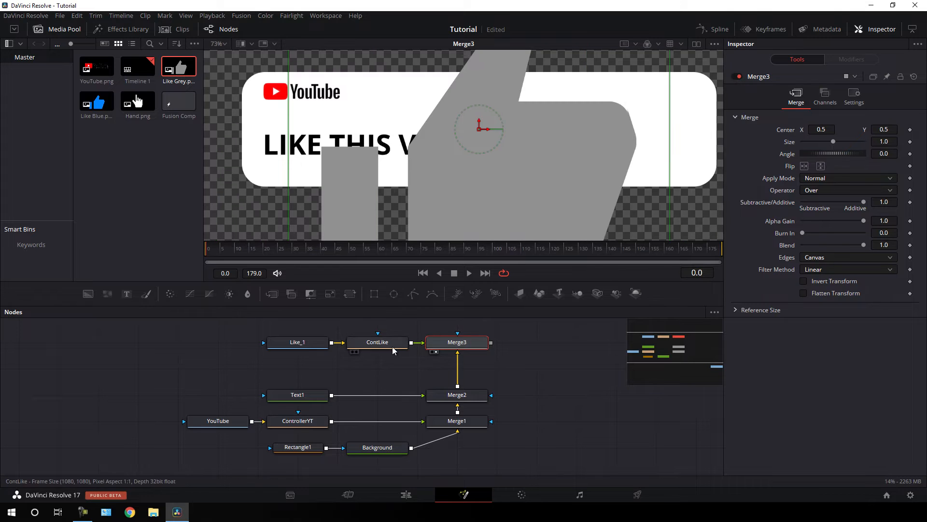
{"action": "left_click", "coordinate": [374, 344]}
{"action": "left_click_drag", "start_coordinate": [306, 372], "coordinate": [303, 347]}
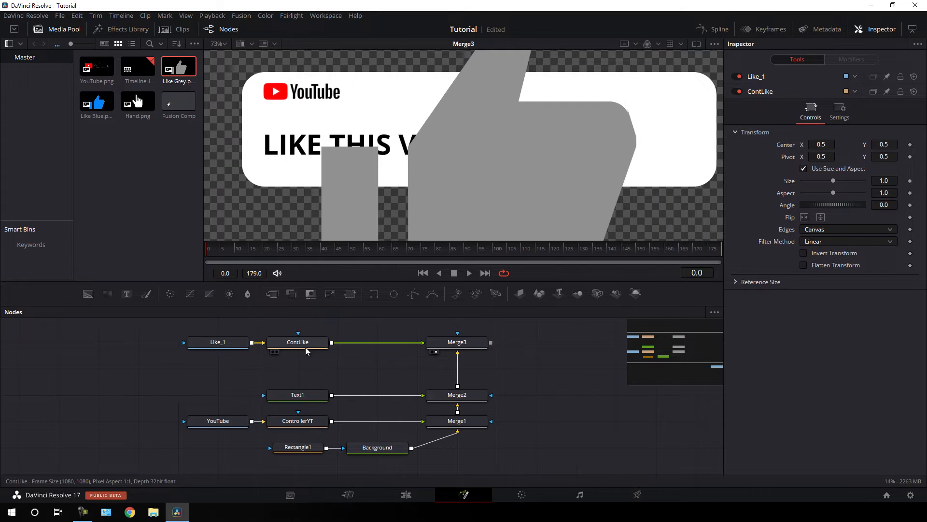
Scale the grey thumb down to size 0.1 in the ContLike node.
{"action": "left_click", "coordinate": [302, 346]}
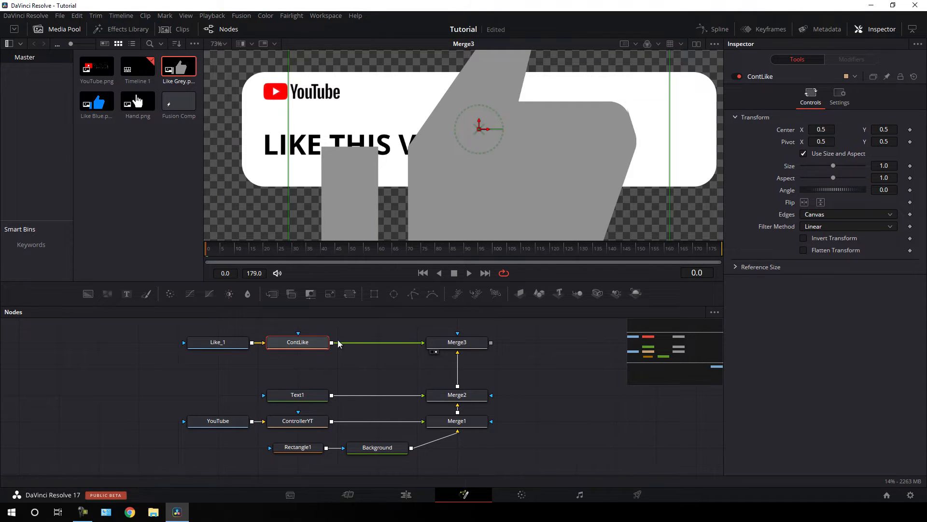
{"action": "left_click_drag", "start_coordinate": [668, 200], "coordinate": [469, 156]}
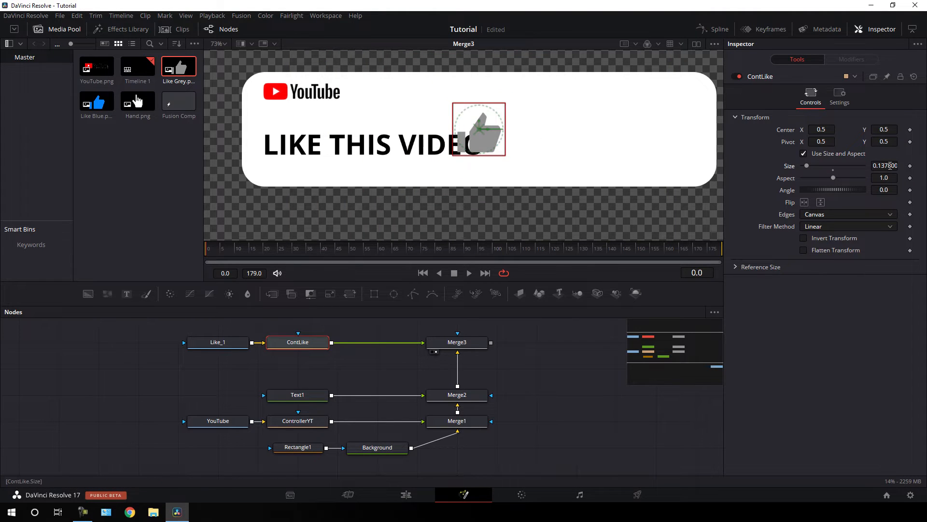
{"action": "left_click", "coordinate": [890, 165]}
{"action": "type", "text": "0.1"}
{"action": "key", "text": "Tab"}
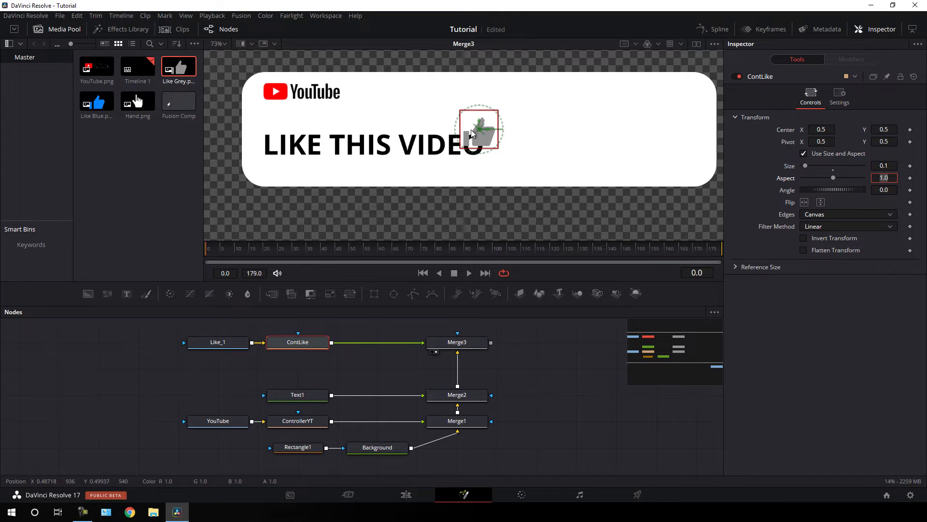
Place the grey thumb beside the text at Center X 0.75, Y 0.48.
{"action": "left_click_drag", "start_coordinate": [481, 132], "coordinate": [577, 140]}
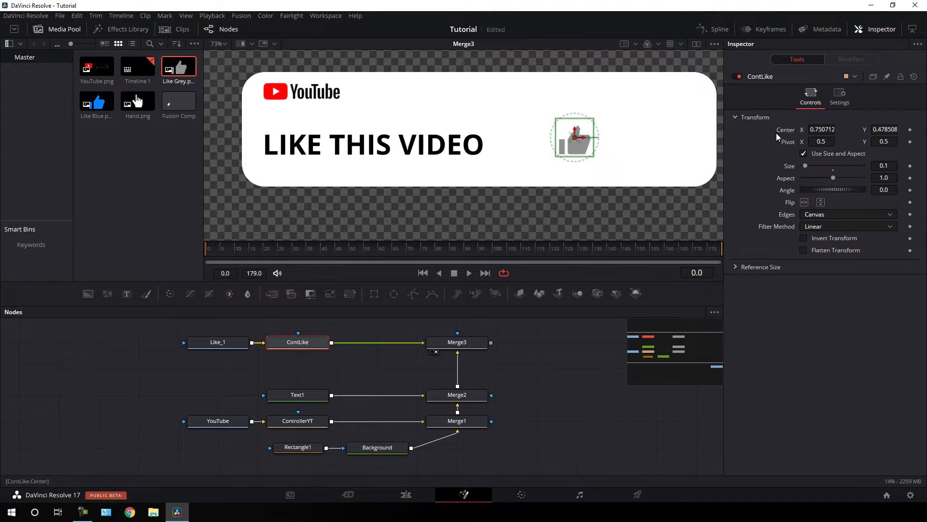
{"action": "left_click", "coordinate": [827, 129]}
{"action": "key", "text": "BackSpace"}
{"action": "key", "text": "Tab"}
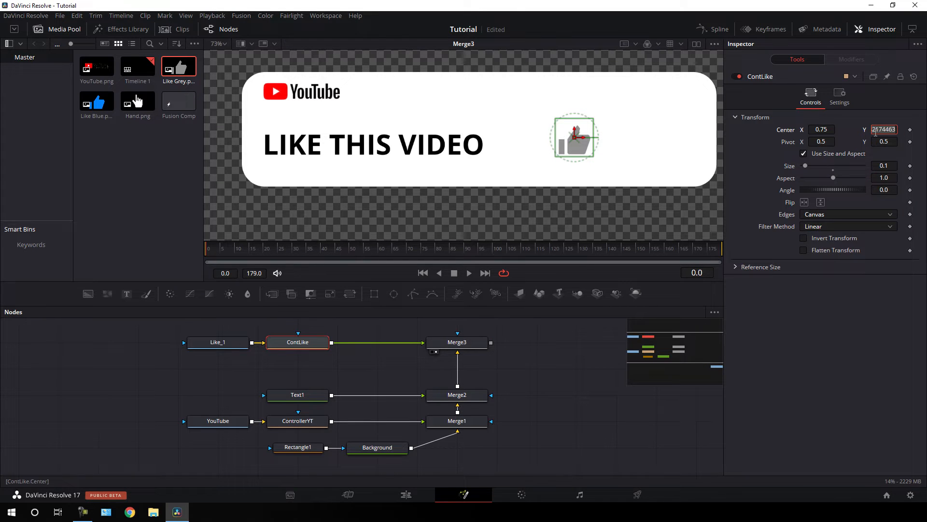
{"action": "key", "text": "BackSpace"}
{"action": "type", "text": ".48"}
{"action": "key", "text": "Return"}
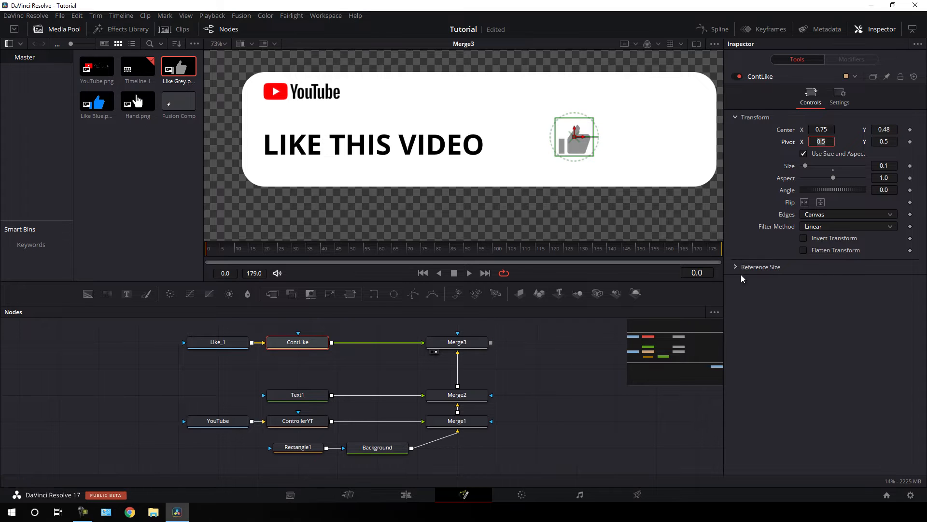
{"action": "left_click", "coordinate": [575, 128]}
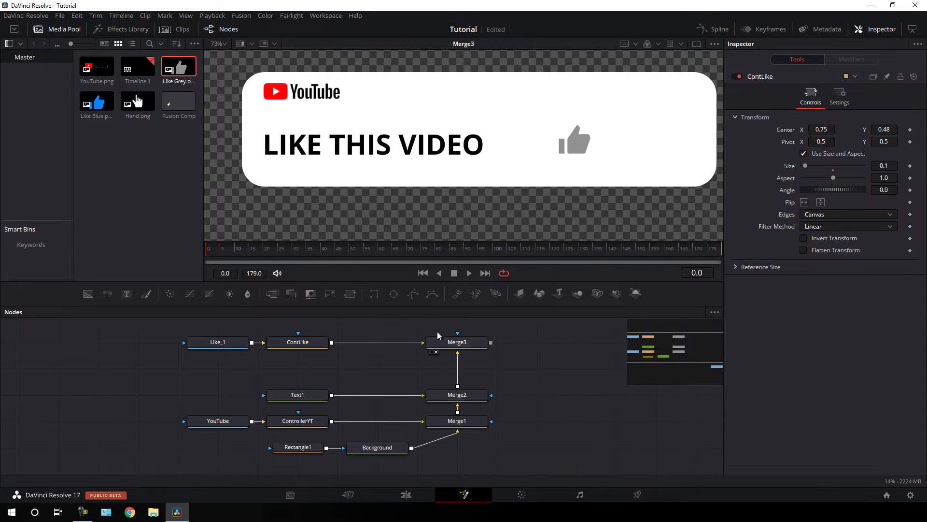
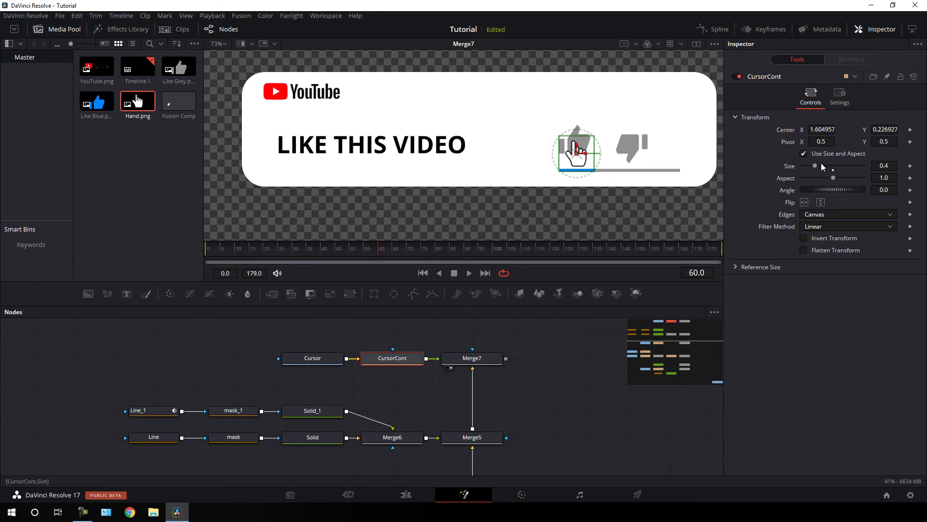
Animate CursorCont's Center from frame 60 and hold the hand's position with another keyframe at frame 120.
{"action": "right_click", "coordinate": [785, 129]}
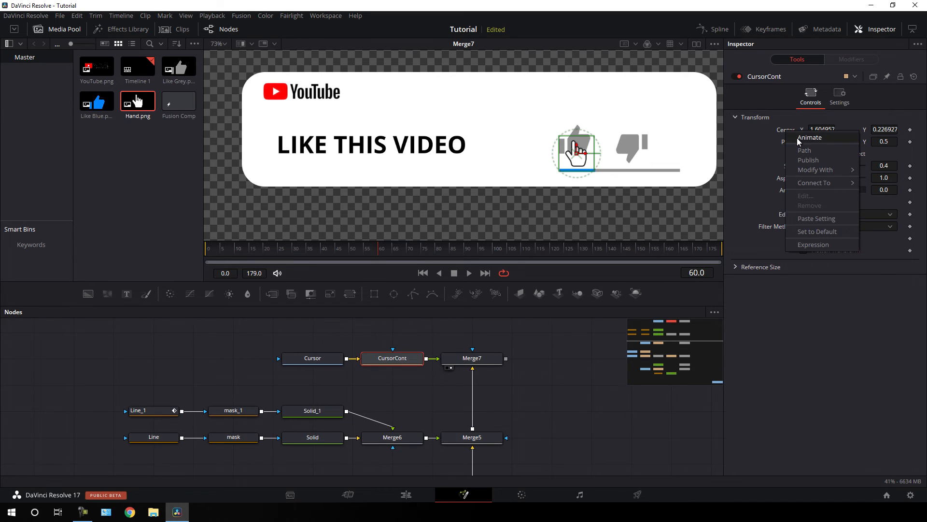
{"action": "left_click", "coordinate": [797, 138]}
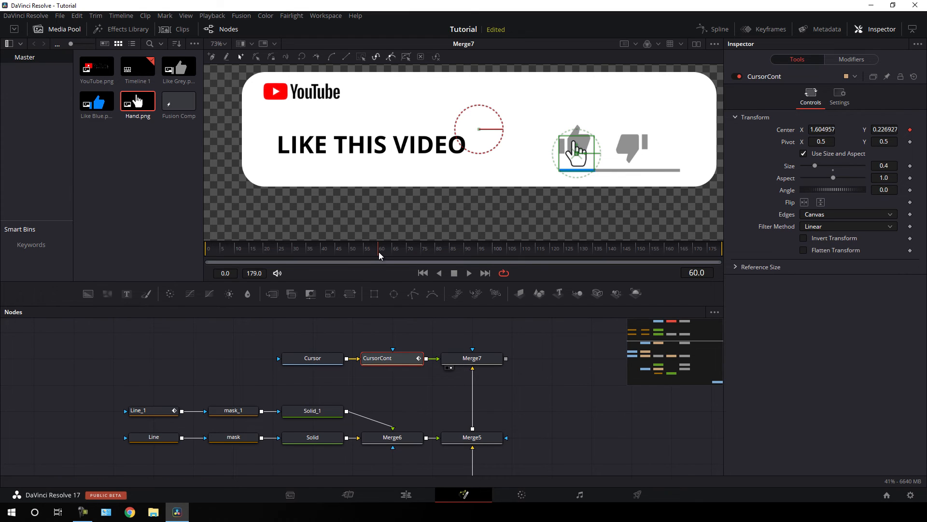
{"action": "left_click_drag", "start_coordinate": [380, 251], "coordinate": [551, 248]}
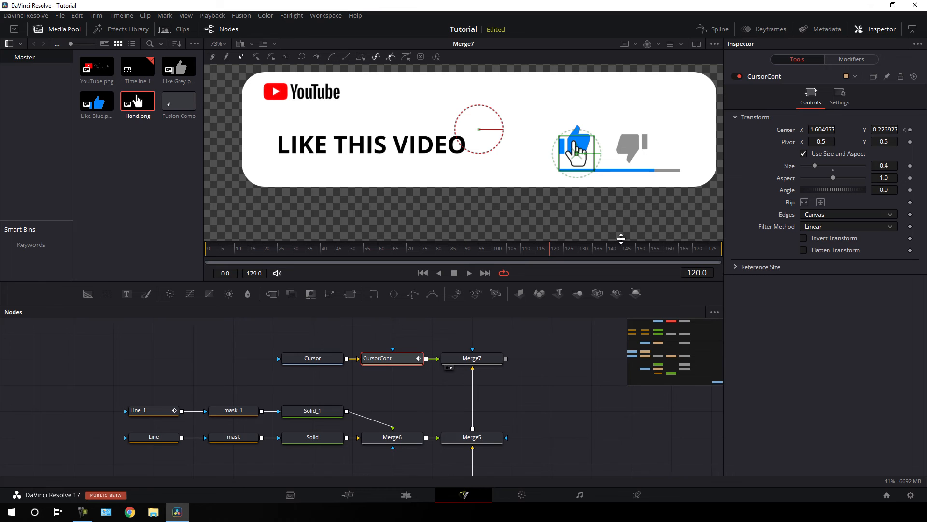
{"action": "left_click", "coordinate": [910, 130]}
At frame 179, move the hand straight down out of the canvas to Center Y about -1.92.
{"action": "left_click_drag", "start_coordinate": [557, 251], "coordinate": [737, 253]}
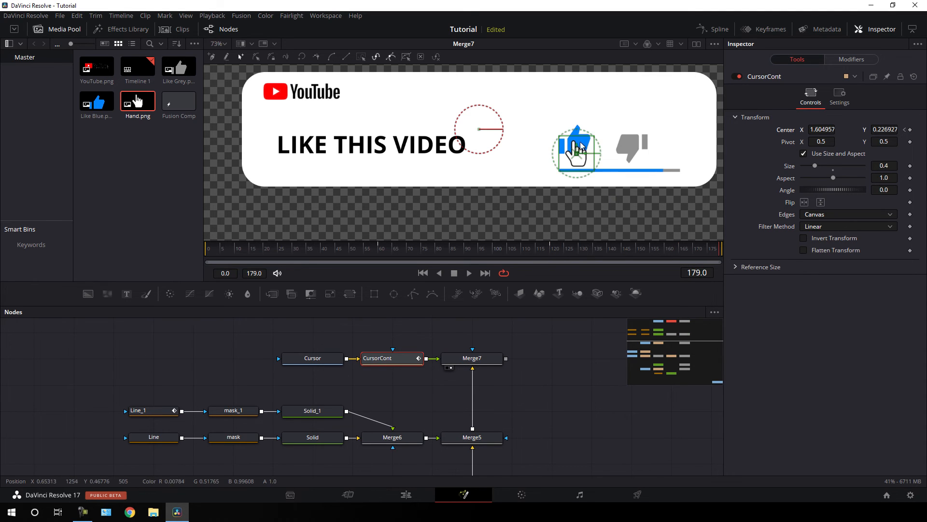
{"action": "left_click_drag", "start_coordinate": [576, 143], "coordinate": [567, 215]}
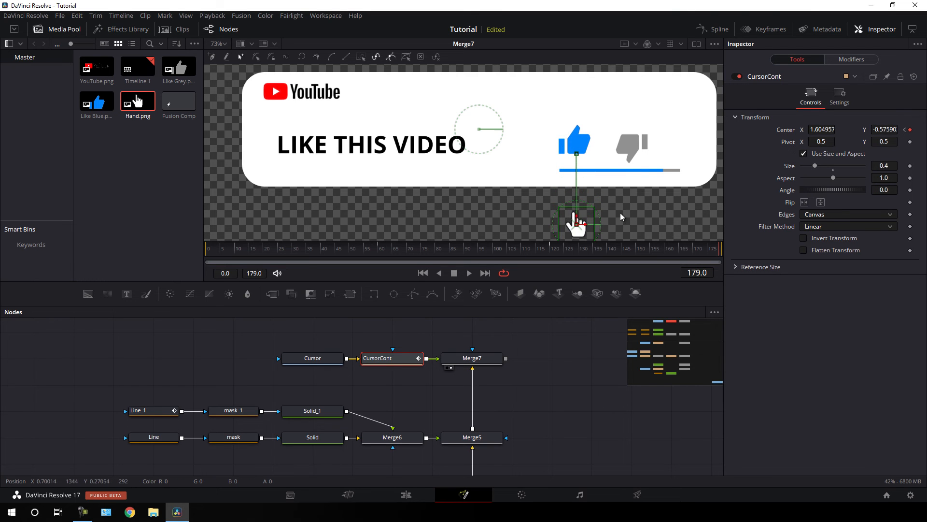
{"action": "scroll", "coordinate": [607, 117], "scroll_direction": "down", "scroll_amount": 3}
{"action": "left_click_drag", "start_coordinate": [566, 120], "coordinate": [565, 245]}
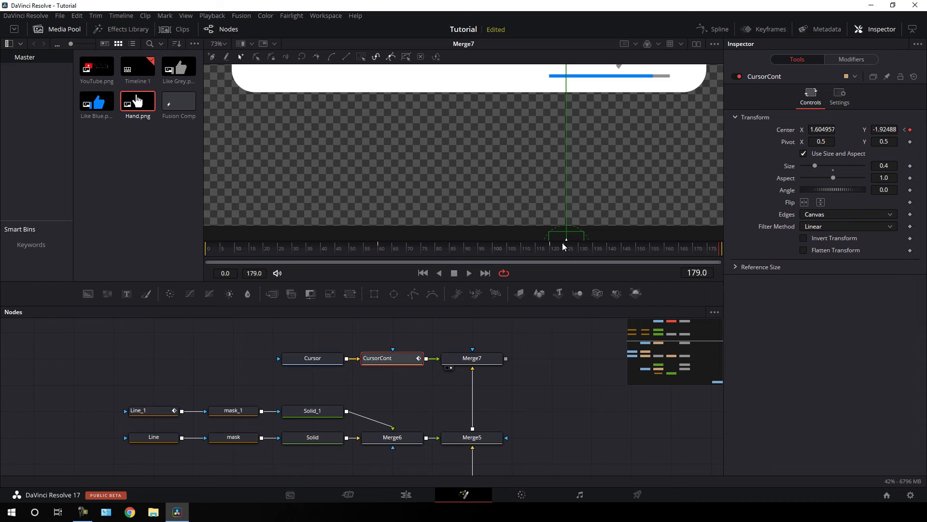
At frame 0, move the hand straight down below the canvas to Center Y about -1.96.
{"action": "left_click_drag", "start_coordinate": [454, 252], "coordinate": [198, 260]}
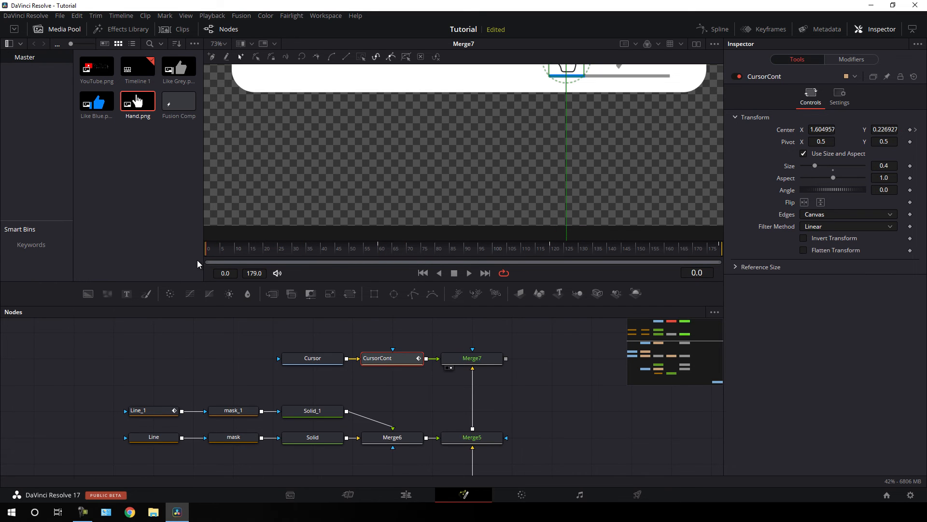
{"action": "left_click_drag", "start_coordinate": [566, 74], "coordinate": [575, 189]}
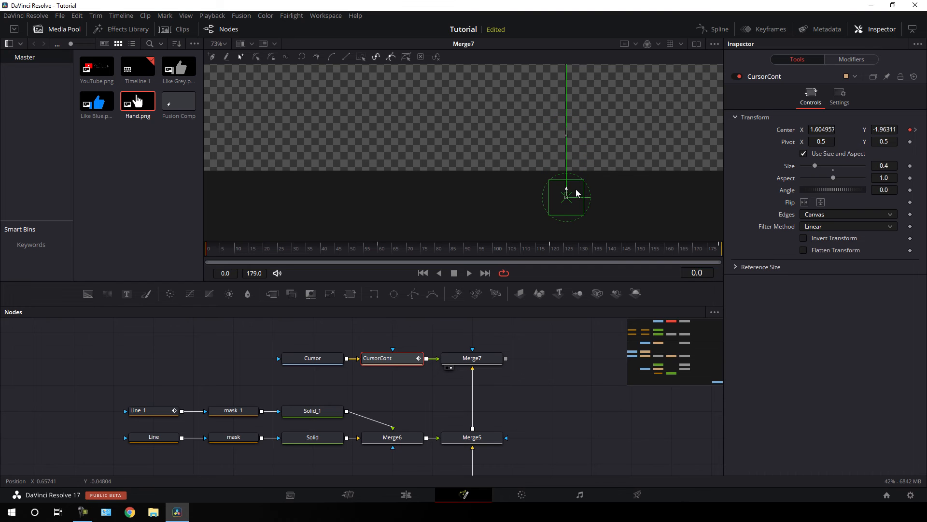
{"action": "left_click_drag", "start_coordinate": [598, 71], "coordinate": [601, 212]}
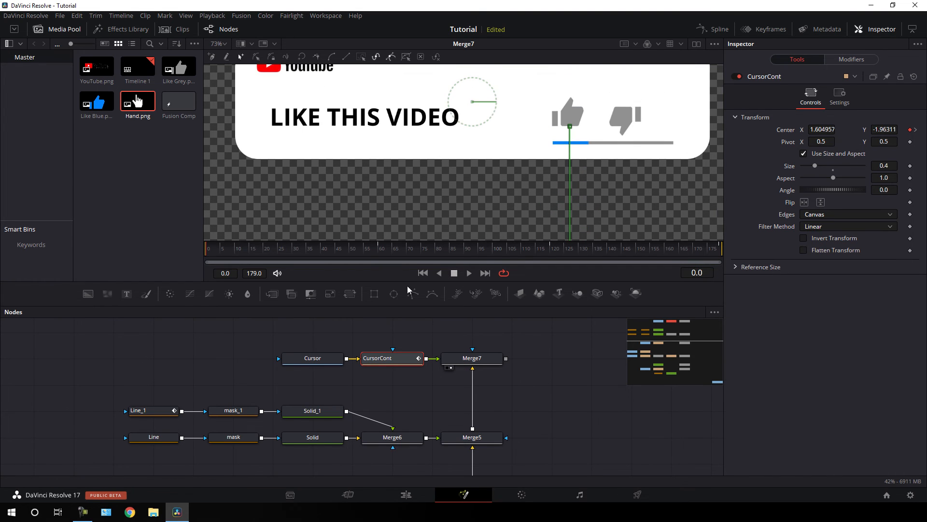
Animate CursorCont's Size with keyframes of 0.4 at frames 90, 80 and 100.
{"action": "left_click_drag", "start_coordinate": [261, 250], "coordinate": [464, 250]}
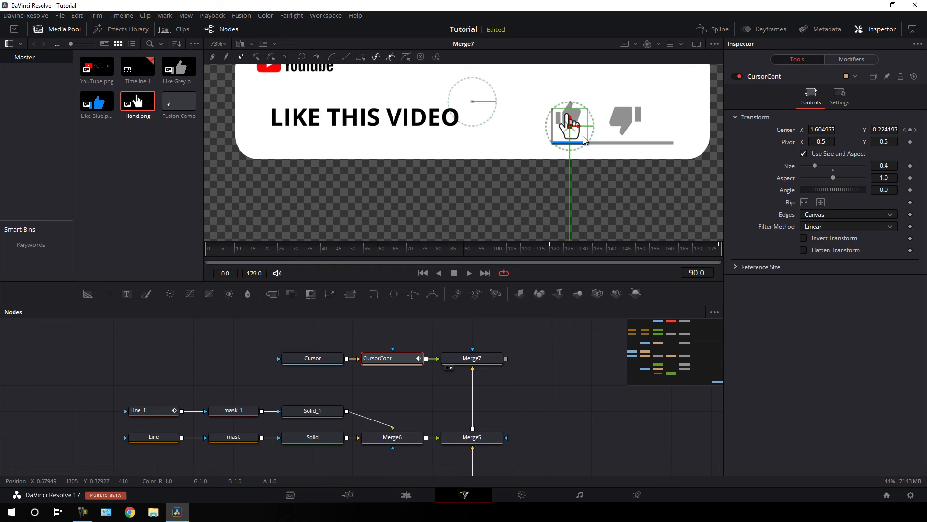
{"action": "right_click", "coordinate": [790, 172]}
{"action": "left_click", "coordinate": [797, 175]}
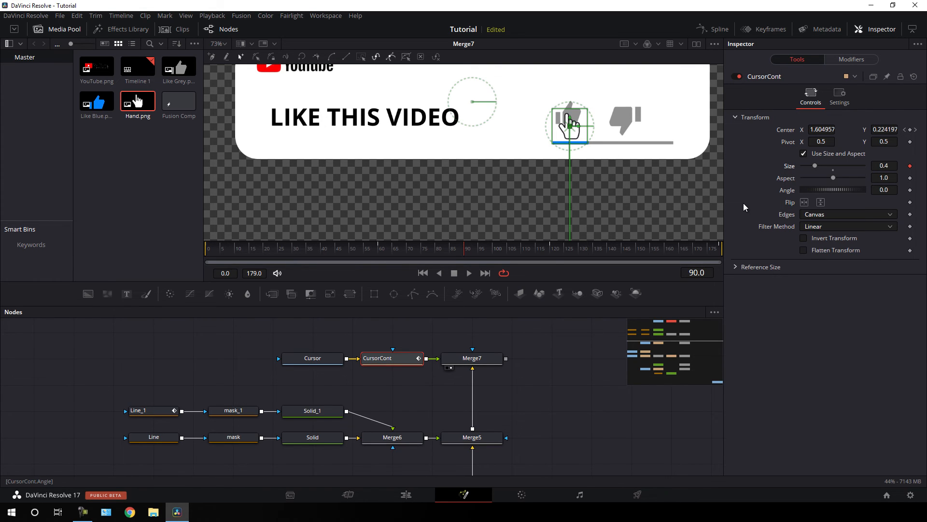
{"action": "left_click_drag", "start_coordinate": [462, 252], "coordinate": [437, 250]}
{"action": "left_click", "coordinate": [909, 166]}
{"action": "left_click_drag", "start_coordinate": [463, 251], "coordinate": [494, 251]}
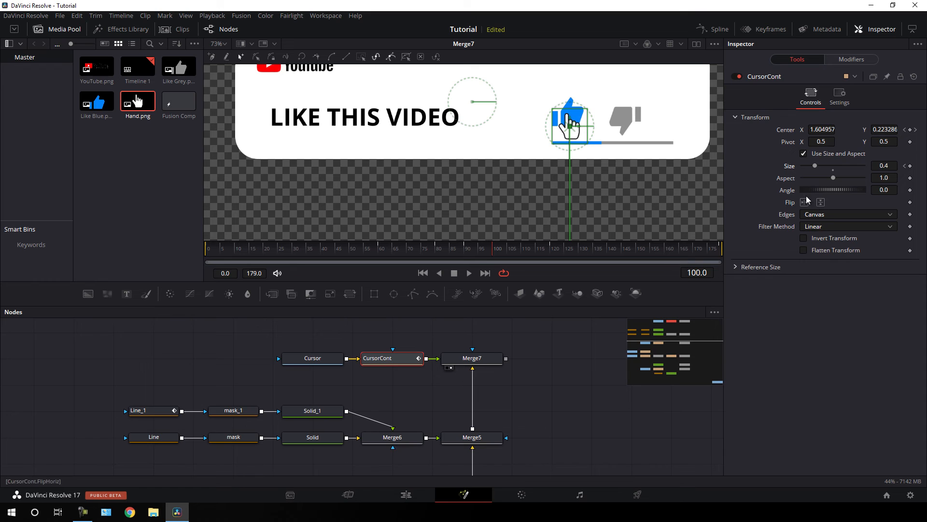
{"action": "left_click", "coordinate": [910, 165]}
Set the hand's Size to 0.3 at frame 90 and preview the click motion up to frame 94.
{"action": "left_click_drag", "start_coordinate": [491, 251], "coordinate": [465, 249]}
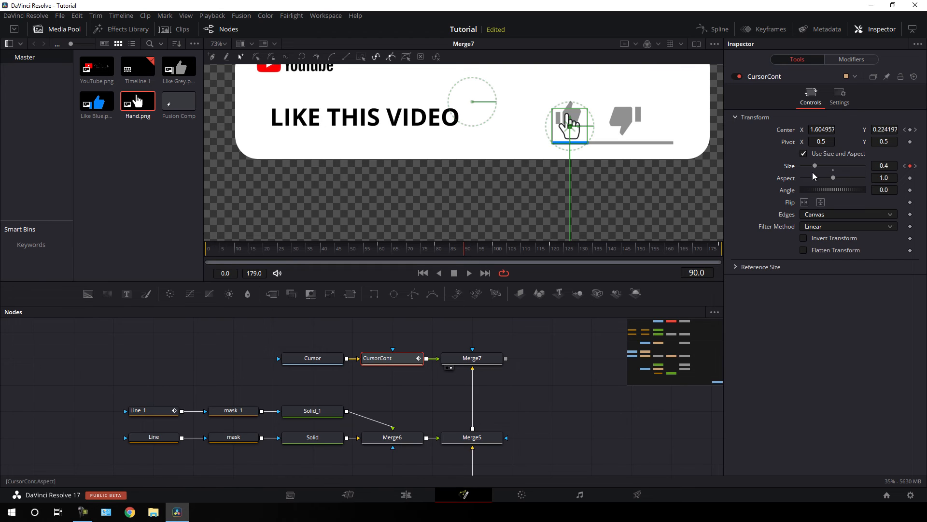
{"action": "left_click_drag", "start_coordinate": [815, 167], "coordinate": [811, 167]}
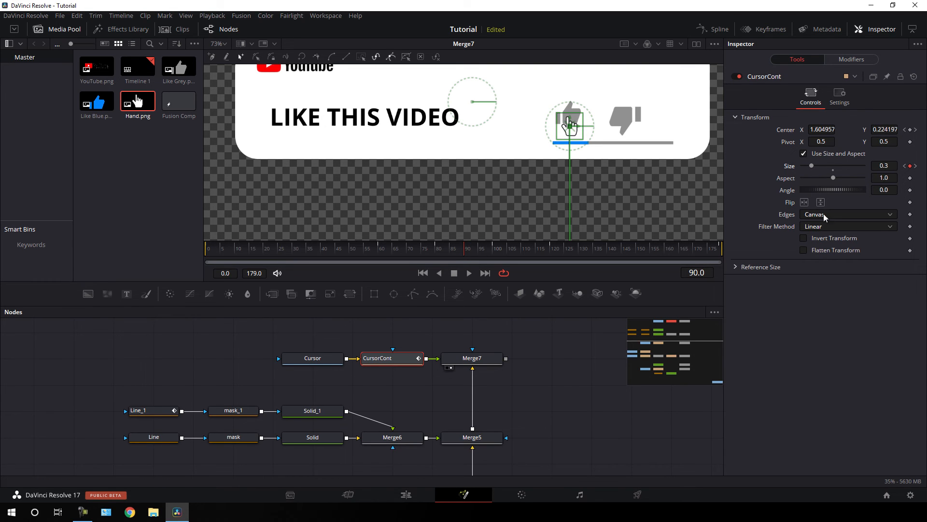
{"action": "mouse_move", "coordinate": [468, 251]}
{"action": "left_mouse_down"}
{"action": "mouse_move", "coordinate": [434, 252]}
{"action": "mouse_move", "coordinate": [474, 250]}
{"action": "left_mouse_up"}
Isolate CursorCont's Size curve in the Spline editor and smooth all its keyframes.
{"action": "left_click", "coordinate": [722, 31]}
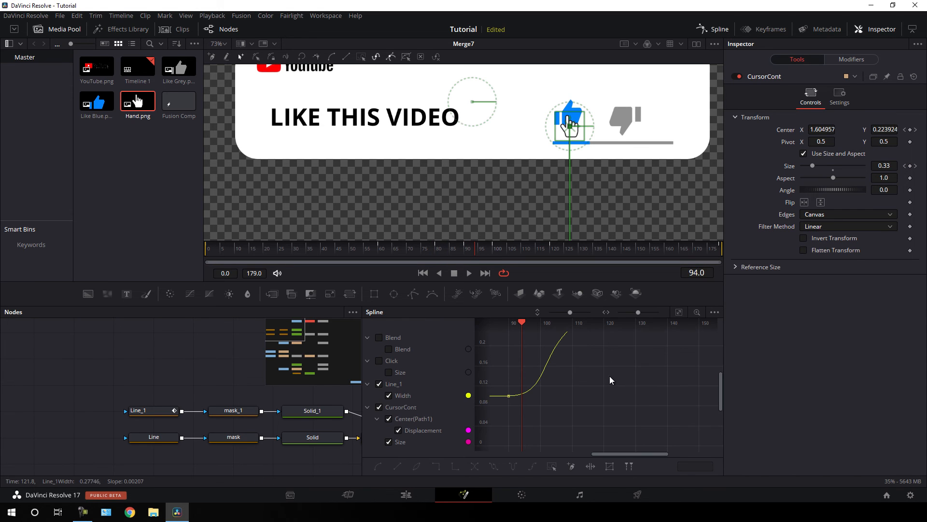
{"action": "left_click", "coordinate": [367, 384]}
{"action": "left_click", "coordinate": [379, 384]}
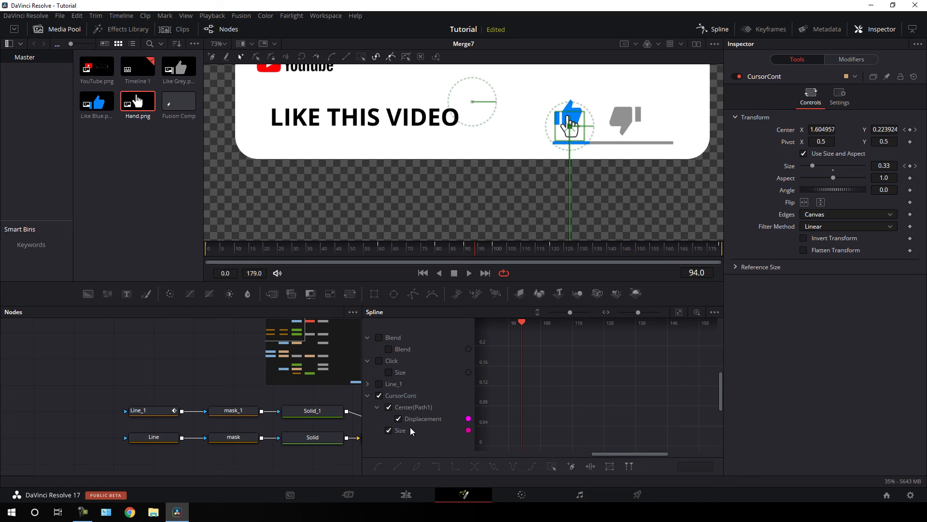
{"action": "left_click", "coordinate": [399, 419]}
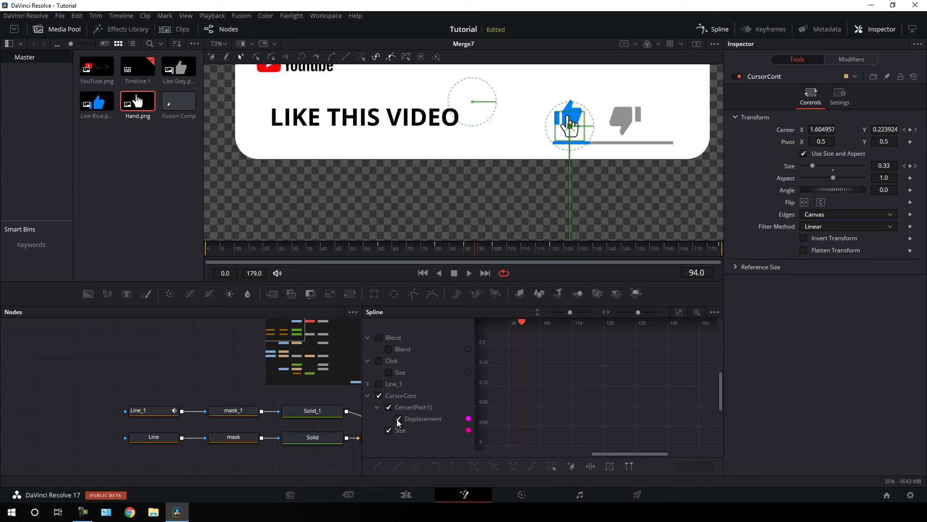
{"action": "left_click", "coordinate": [680, 313]}
{"action": "left_click_drag", "start_coordinate": [709, 334], "coordinate": [500, 448]}
{"action": "left_click", "coordinate": [382, 469]}
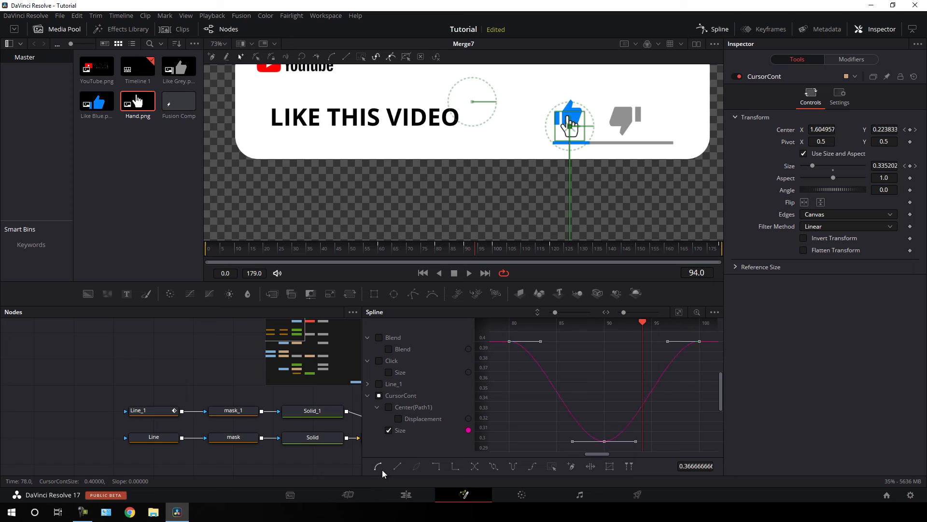
Isolate CursorCont's Center Displacement curve in the Spline editor and smooth all four of its keyframes.
{"action": "left_click", "coordinate": [389, 430]}
{"action": "left_click", "coordinate": [399, 419]}
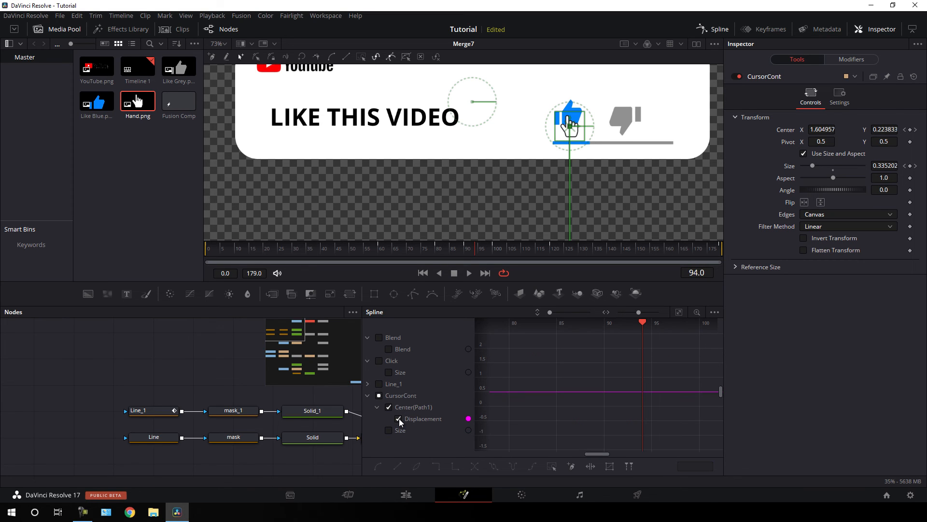
{"action": "left_click", "coordinate": [680, 313]}
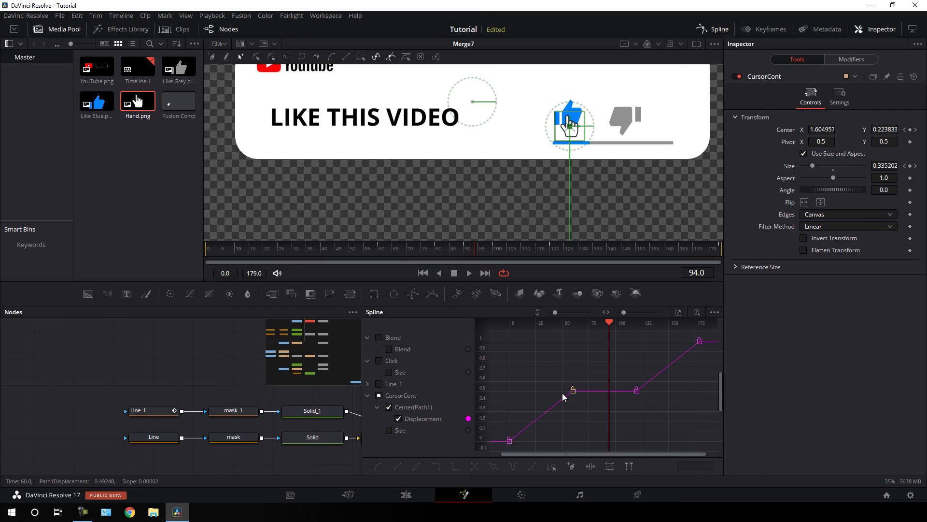
{"action": "left_click_drag", "start_coordinate": [585, 380], "coordinate": [502, 442]}
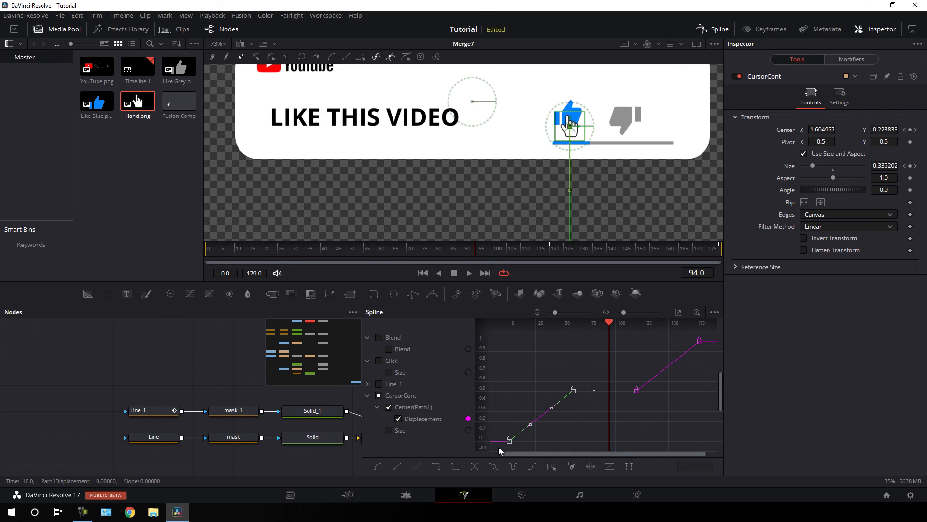
{"action": "left_click", "coordinate": [382, 468]}
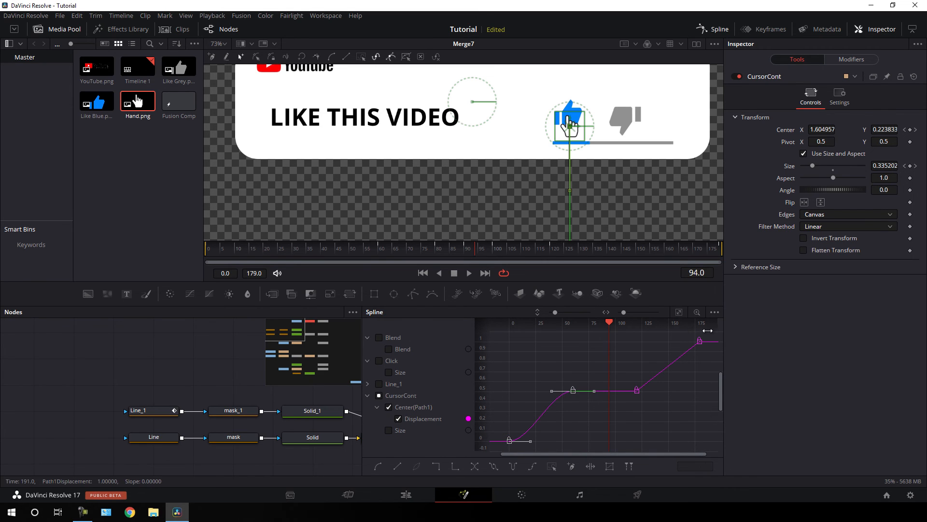
{"action": "left_click_drag", "start_coordinate": [708, 336], "coordinate": [630, 395]}
{"action": "left_click", "coordinate": [382, 468]}
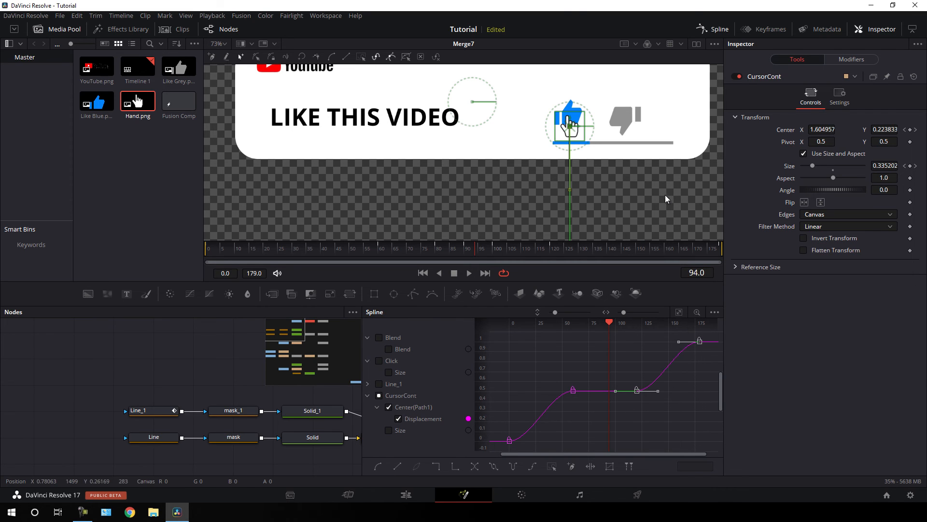
{"action": "left_click", "coordinate": [719, 30]}
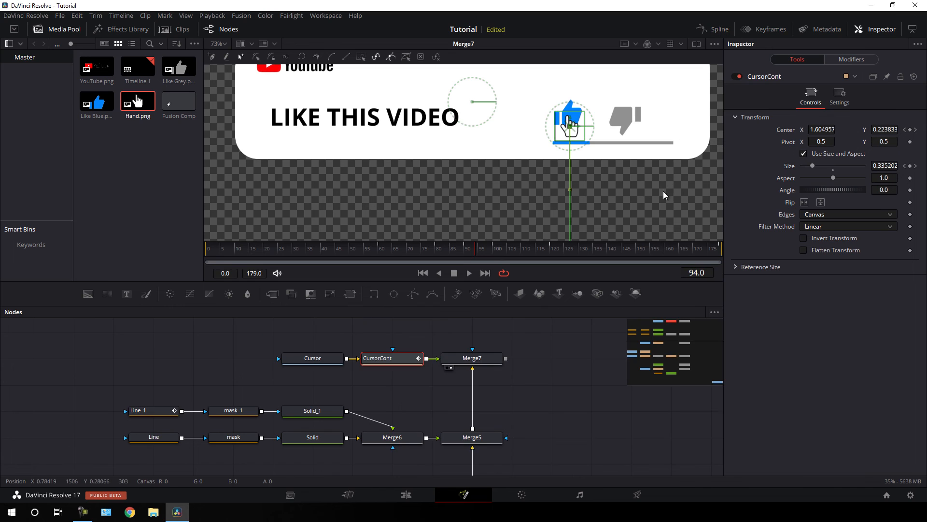
Preview the hand's motion up to frame 146, fit the whole canvas in the viewer and hide the Media Pool.
{"action": "left_click", "coordinate": [510, 251]}
{"action": "left_click_drag", "start_coordinate": [530, 262], "coordinate": [624, 261]}
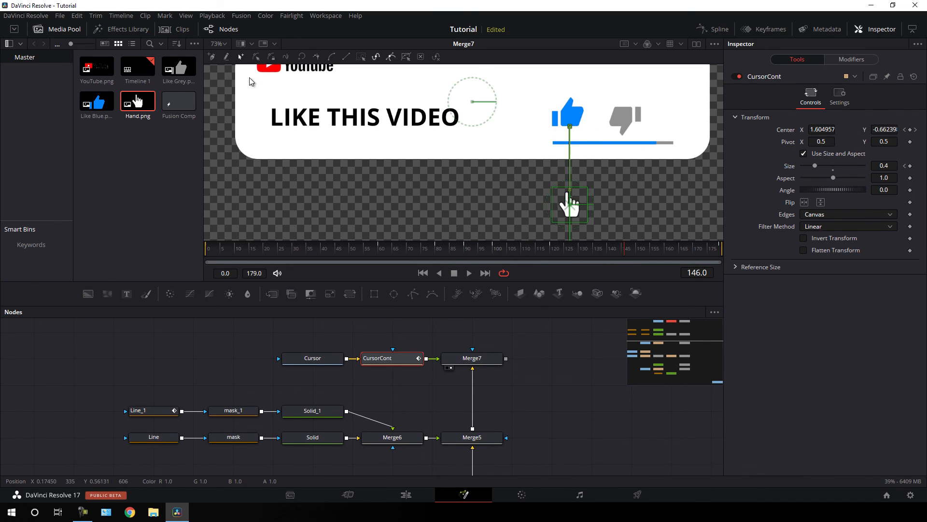
{"action": "left_click", "coordinate": [218, 44]}
{"action": "left_click", "coordinate": [219, 57]}
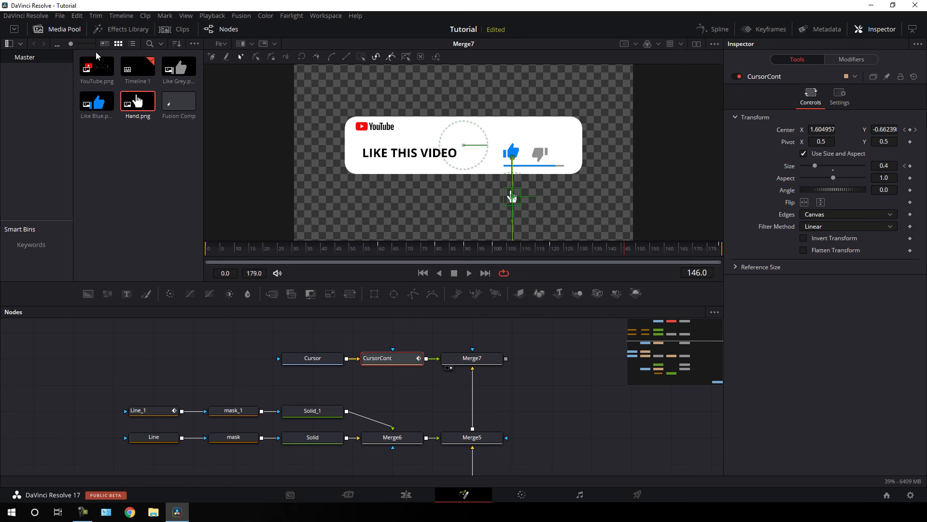
{"action": "left_click", "coordinate": [69, 30]}
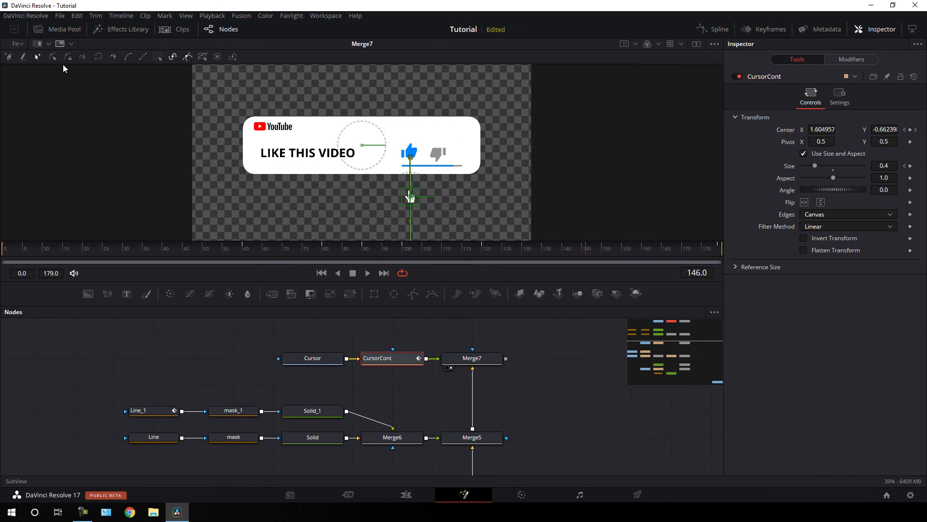
Add a Transform node after Merge7, rename it Final_Ani and show it in the viewer.
{"action": "left_click", "coordinate": [546, 352]}
{"action": "left_click_drag", "start_coordinate": [573, 345], "coordinate": [478, 337]}
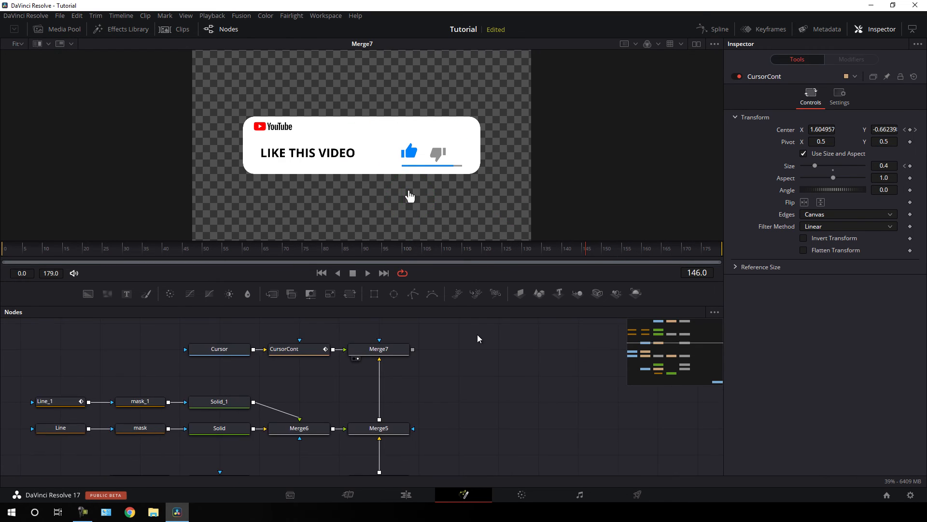
{"action": "left_click", "coordinate": [387, 355]}
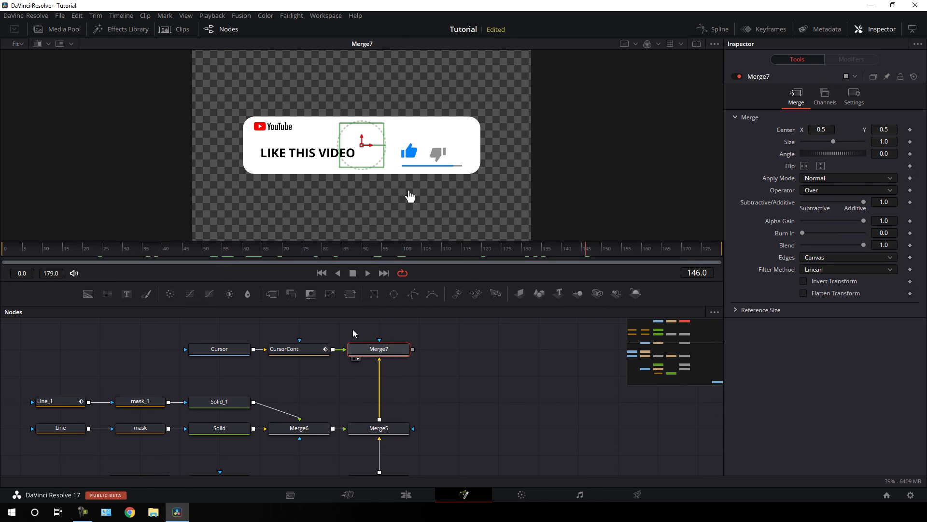
{"action": "left_click", "coordinate": [349, 294]}
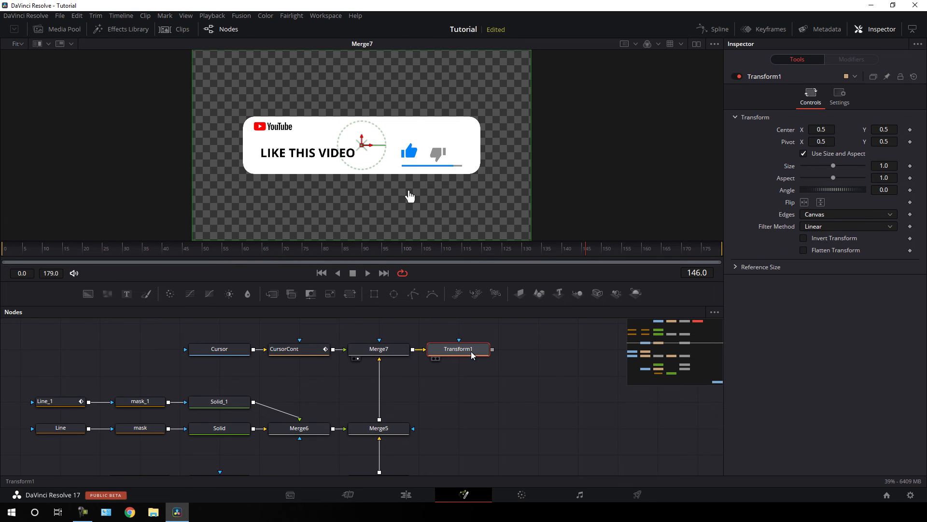
{"action": "key", "text": "F2"}
{"action": "type", "text": "Final_Ani"}
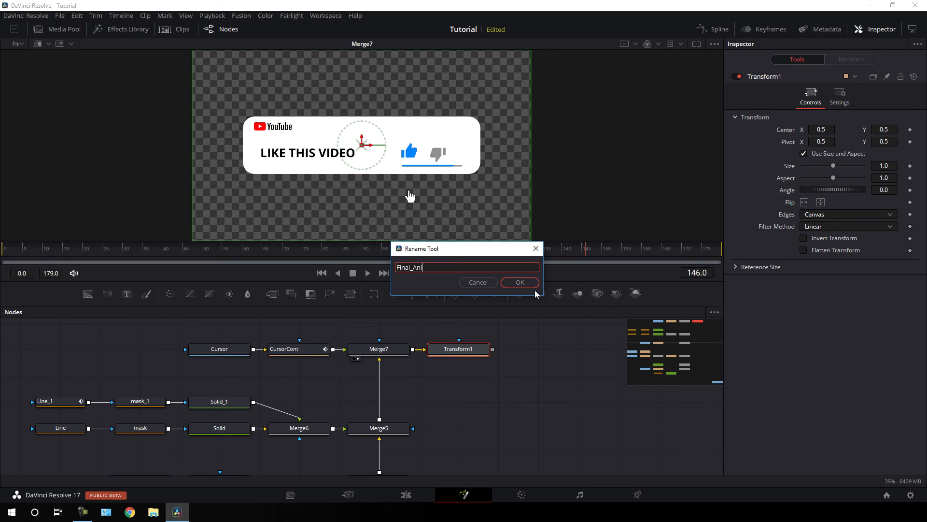
{"action": "left_click", "coordinate": [520, 283]}
{"action": "key", "text": "1"}
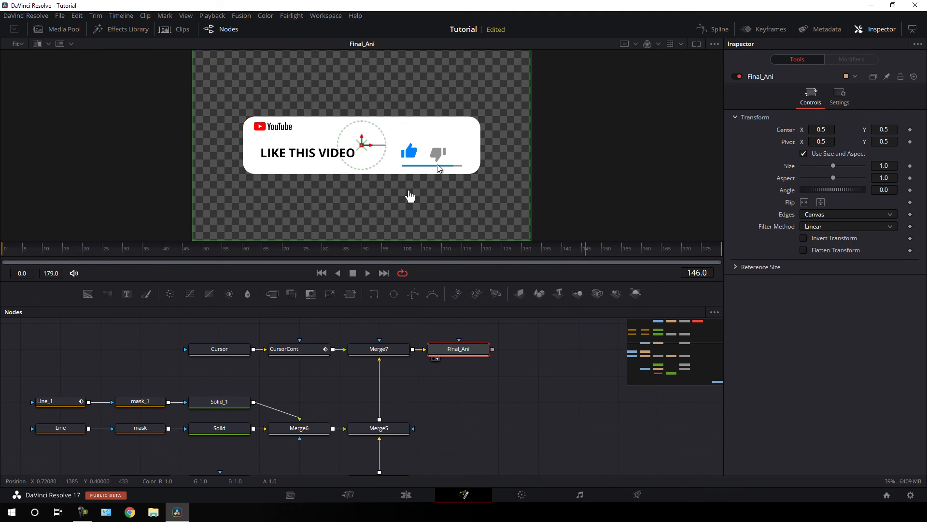
Keyframe Final_Ani's Center at 0.5, 0.5 on frames 60 and 120.
{"action": "left_click", "coordinate": [239, 249]}
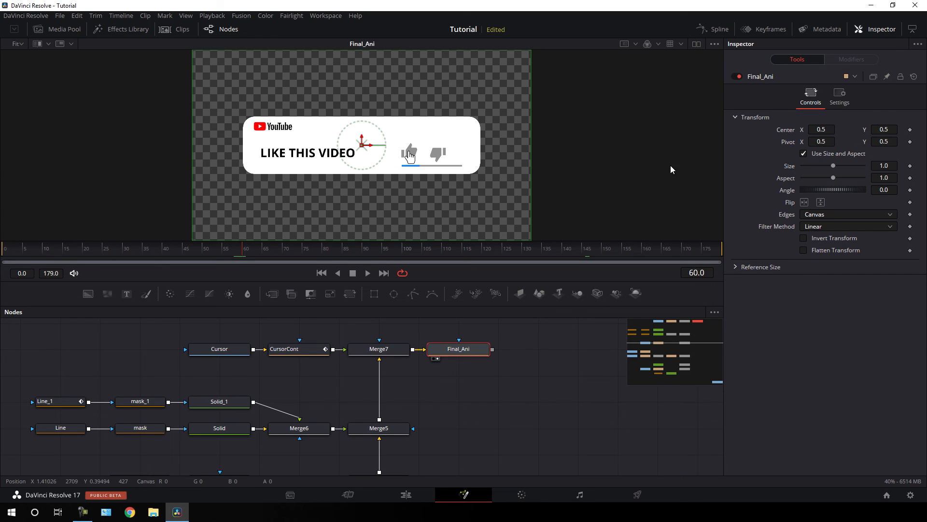
{"action": "right_click", "coordinate": [795, 130]}
{"action": "left_click", "coordinate": [804, 137]}
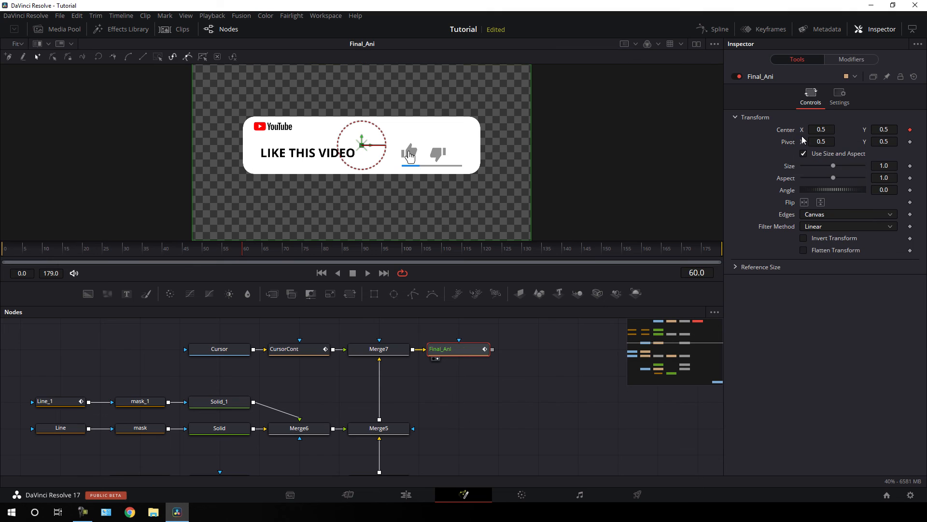
{"action": "left_click", "coordinate": [442, 249]}
{"action": "mouse_move", "coordinate": [480, 260]}
{"action": "left_mouse_down"}
{"action": "mouse_move", "coordinate": [505, 256]}
{"action": "mouse_move", "coordinate": [485, 252]}
{"action": "left_mouse_up"}
{"action": "right_click", "coordinate": [783, 131]}
{"action": "left_click", "coordinate": [804, 136]}
At frame 179, move the card straight down off the canvas with Final_Ani's Center Y at -0.5.
{"action": "left_click_drag", "start_coordinate": [514, 254], "coordinate": [771, 268]}
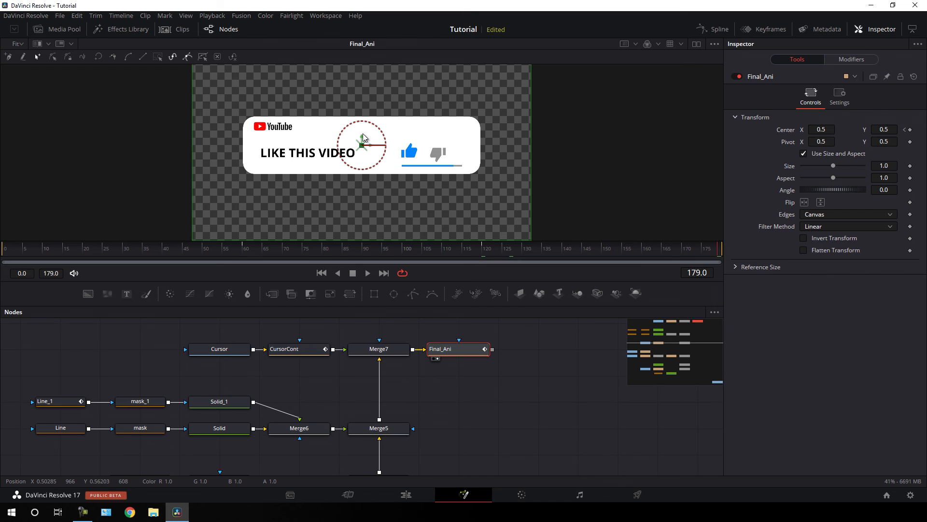
{"action": "left_click_drag", "start_coordinate": [363, 135], "coordinate": [367, 334]}
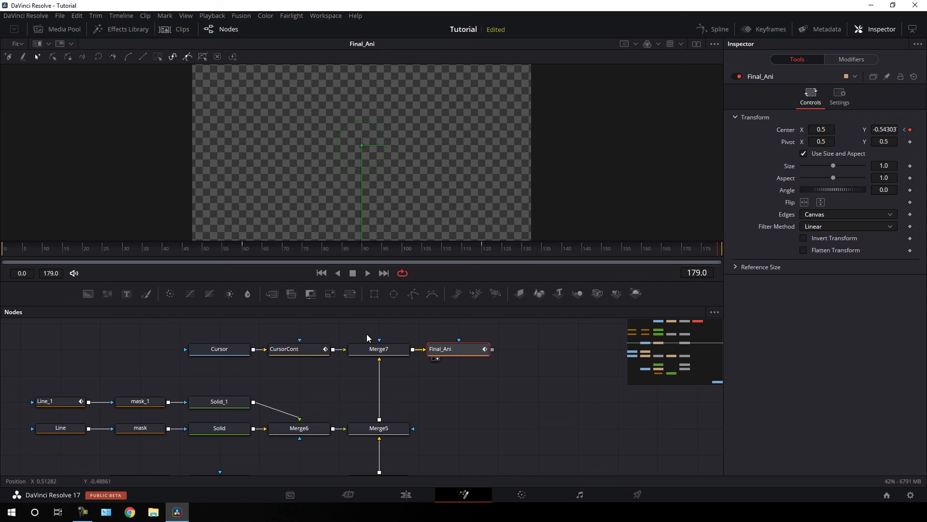
{"action": "left_click", "coordinate": [886, 129]}
{"action": "key", "text": "BackSpace"}
{"action": "key", "text": "Tab"}
At frame 0, set Final_Ani's Center Y to -0.5 and preview the card's motion up to frame 141.
{"action": "left_click_drag", "start_coordinate": [317, 250], "coordinate": [4, 270]}
{"action": "left_click_drag", "start_coordinate": [360, 144], "coordinate": [361, 317]}
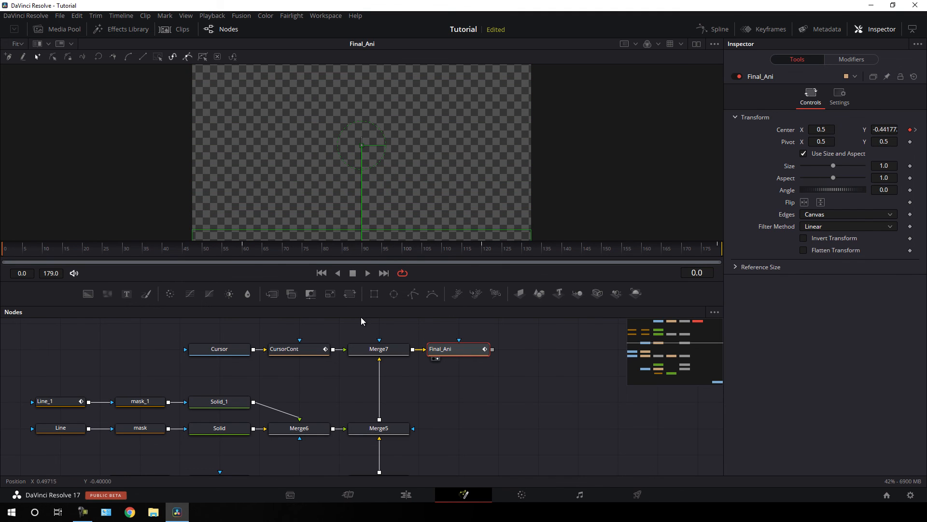
{"action": "left_click", "coordinate": [884, 129]}
{"action": "key", "text": "BackSpace"}
{"action": "type", "text": "-0.5"}
{"action": "key", "text": "Tab"}
{"action": "left_click", "coordinate": [150, 247]}
{"action": "left_click_drag", "start_coordinate": [176, 255], "coordinate": [569, 279]}
Isolate Final_Ani's Center Displacement curve in the Spline editor and smooth all four of its keyframes.
{"action": "left_click", "coordinate": [718, 30]}
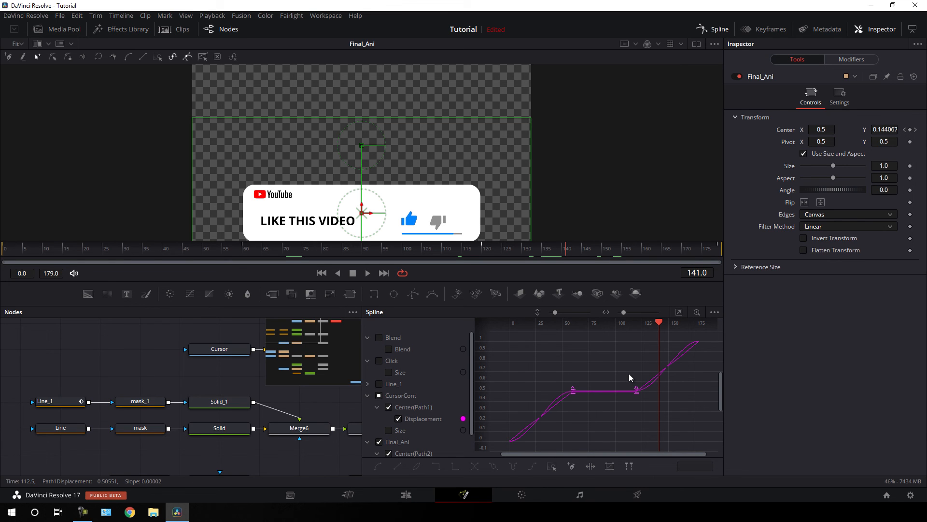
{"action": "left_click", "coordinate": [629, 375]}
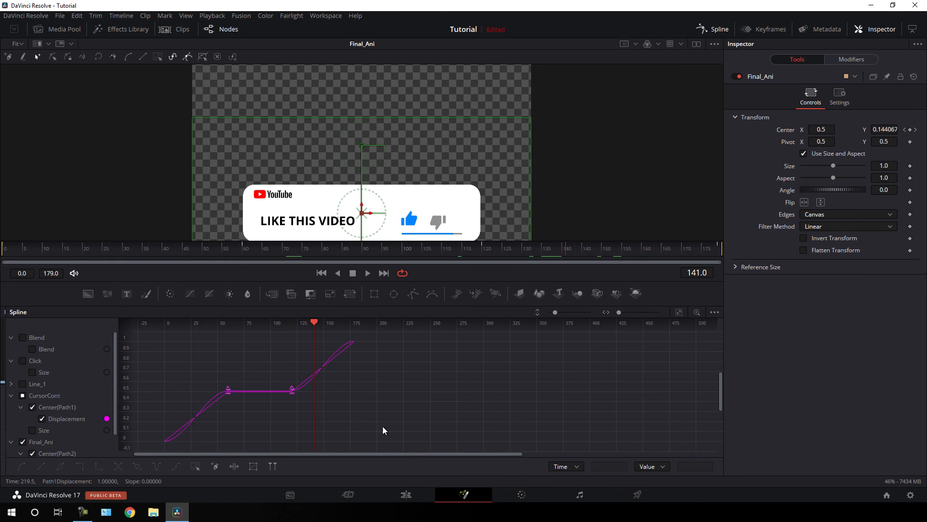
{"action": "scroll", "coordinate": [82, 395], "scroll_direction": "down", "scroll_amount": 2}
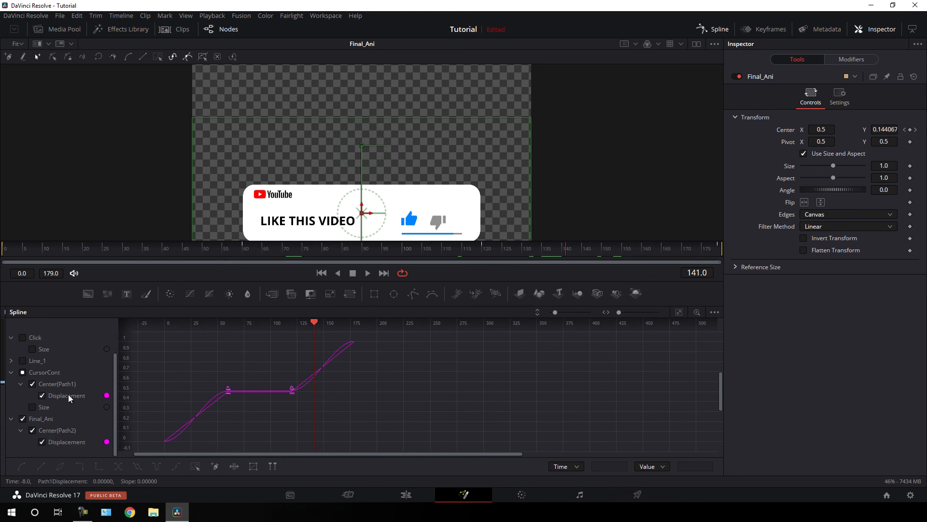
{"action": "left_click", "coordinate": [23, 372]}
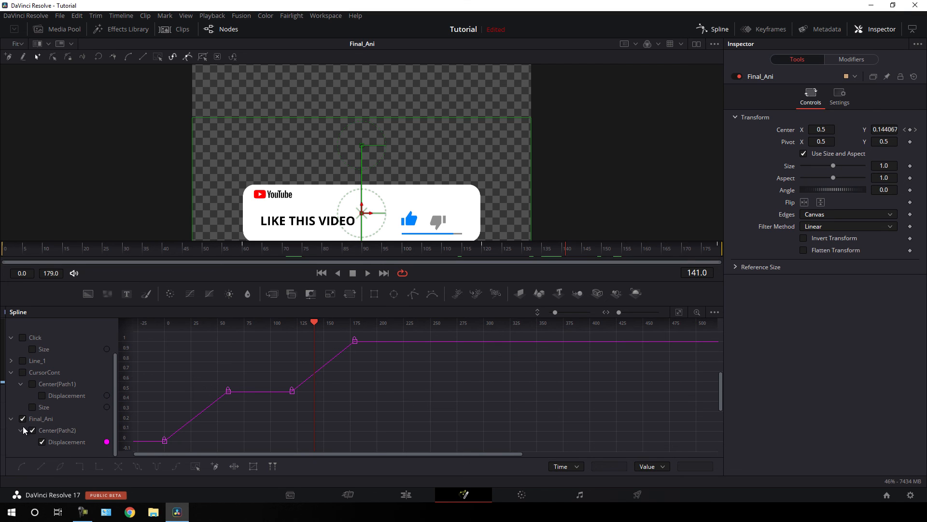
{"action": "left_click", "coordinate": [678, 312]}
{"action": "left_click_drag", "start_coordinate": [337, 406], "coordinate": [161, 452]}
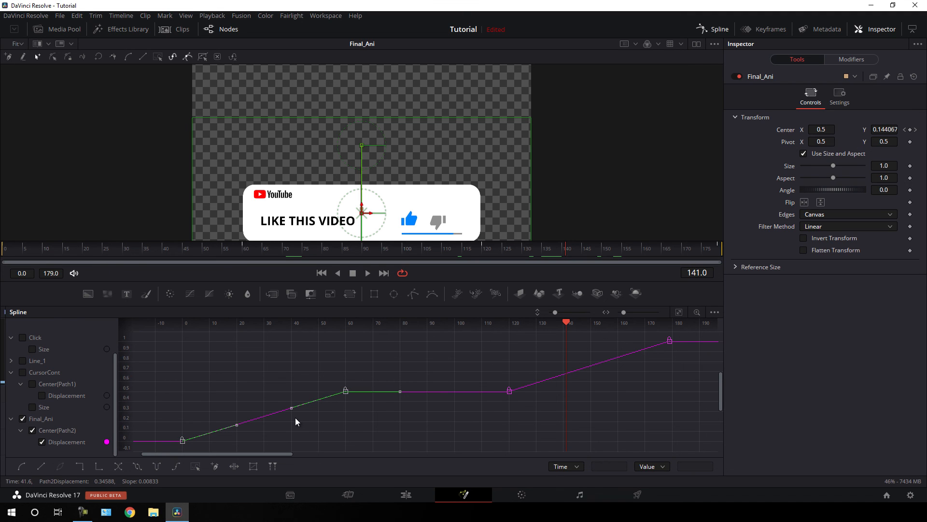
{"action": "key", "text": "shift+s"}
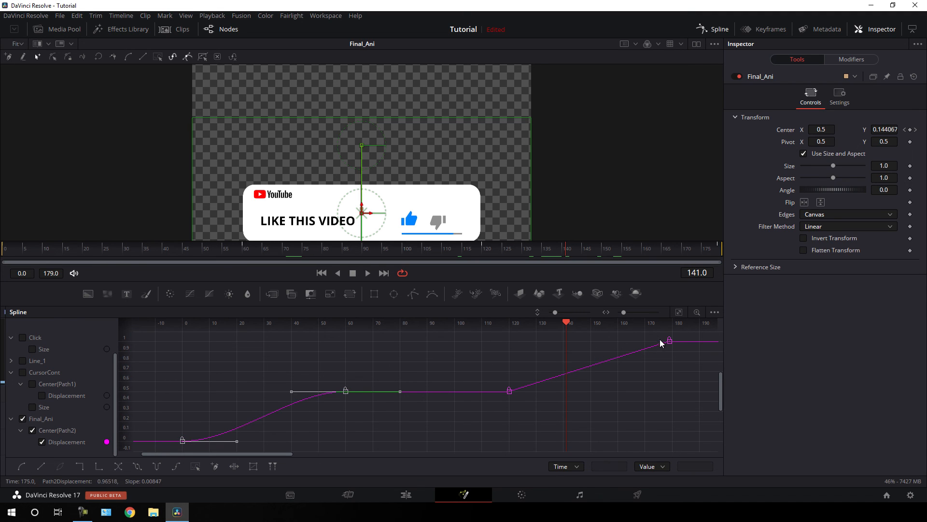
{"action": "left_click_drag", "start_coordinate": [679, 332], "coordinate": [495, 410]}
{"action": "key", "text": "shift+s"}
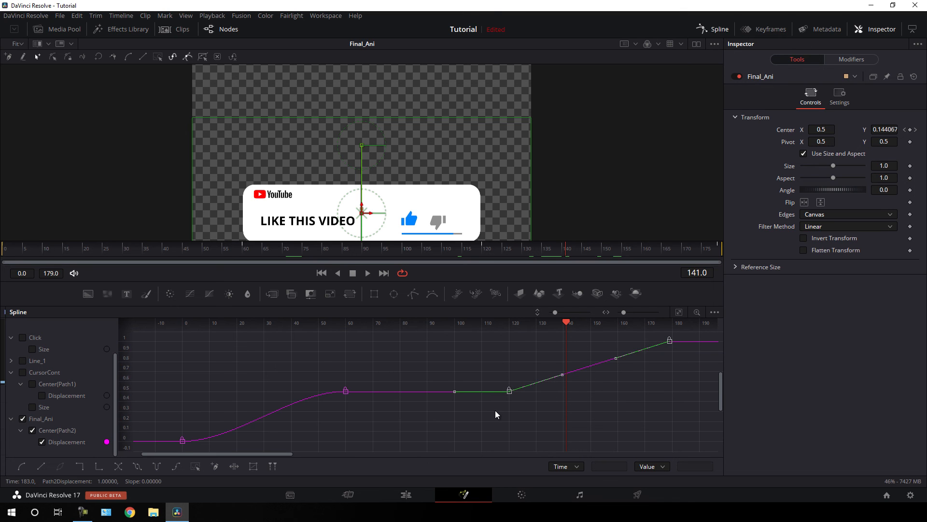
Extend the frame 120 keyframe's curve handle forward to frame 179 and the frame 60 keyframe's handle back to frame 0.
{"action": "left_click_drag", "start_coordinate": [567, 324], "coordinate": [670, 360]}
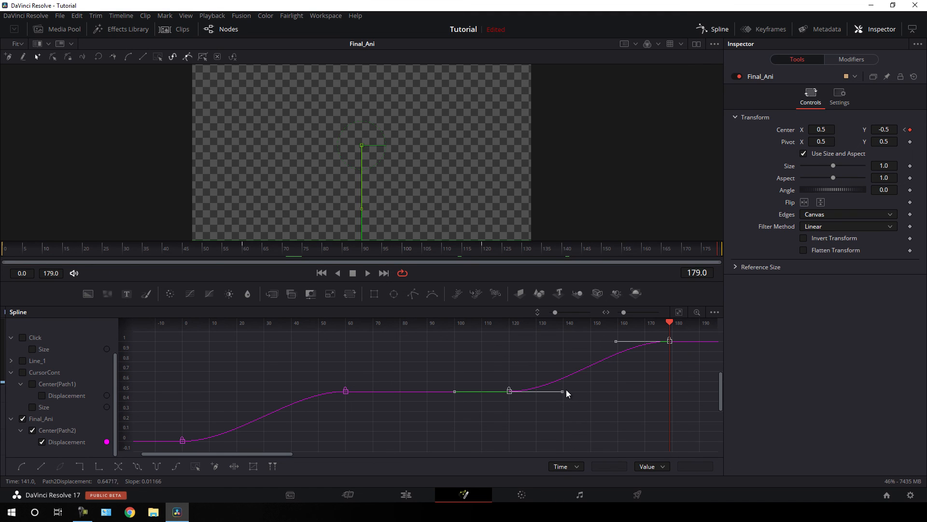
{"action": "left_click_drag", "start_coordinate": [560, 395], "coordinate": [669, 396]}
{"action": "left_click_drag", "start_coordinate": [670, 327], "coordinate": [181, 342]}
{"action": "left_click_drag", "start_coordinate": [320, 361], "coordinate": [361, 405]}
{"action": "left_click_drag", "start_coordinate": [296, 391], "coordinate": [181, 396]}
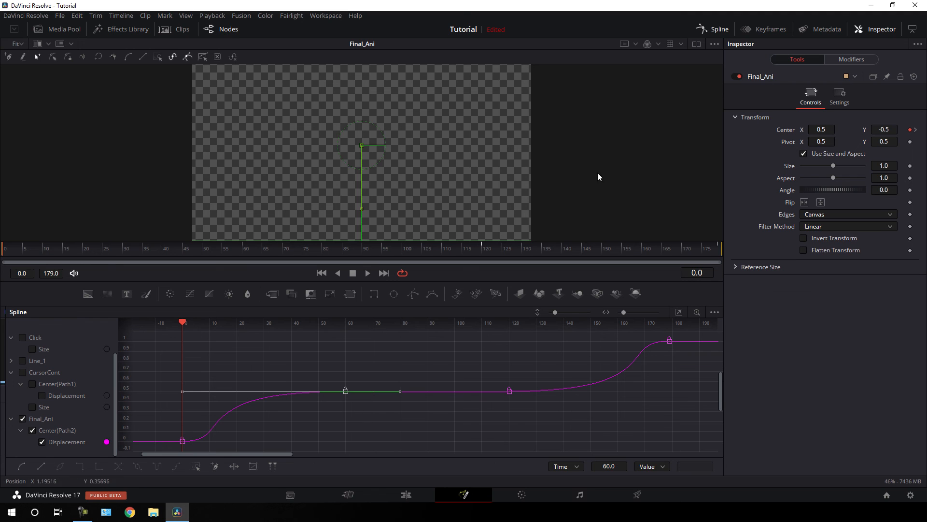
{"action": "left_click", "coordinate": [712, 31]}
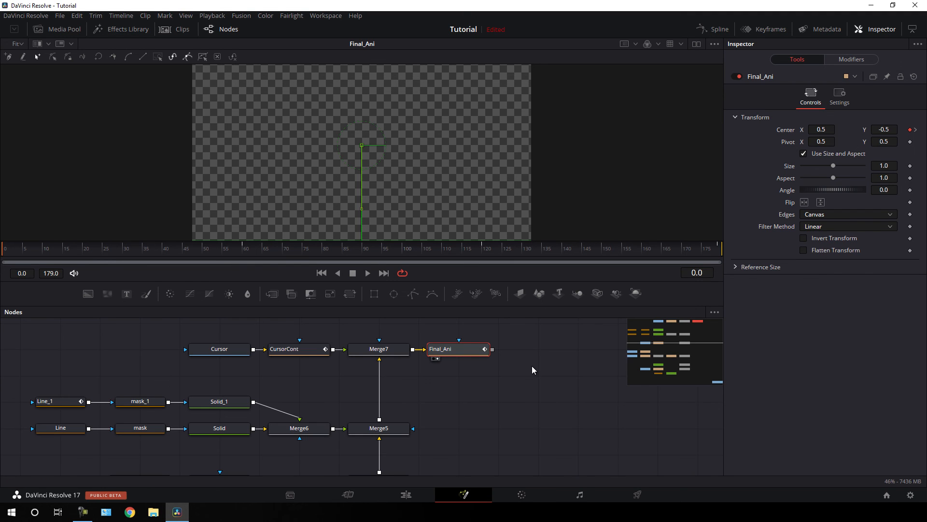
Move MediaOut1 up beside Final_Ani and connect Final_Ani's output to it.
{"action": "left_click", "coordinate": [528, 381]}
{"action": "scroll", "coordinate": [533, 392], "scroll_direction": "down", "scroll_amount": 5}
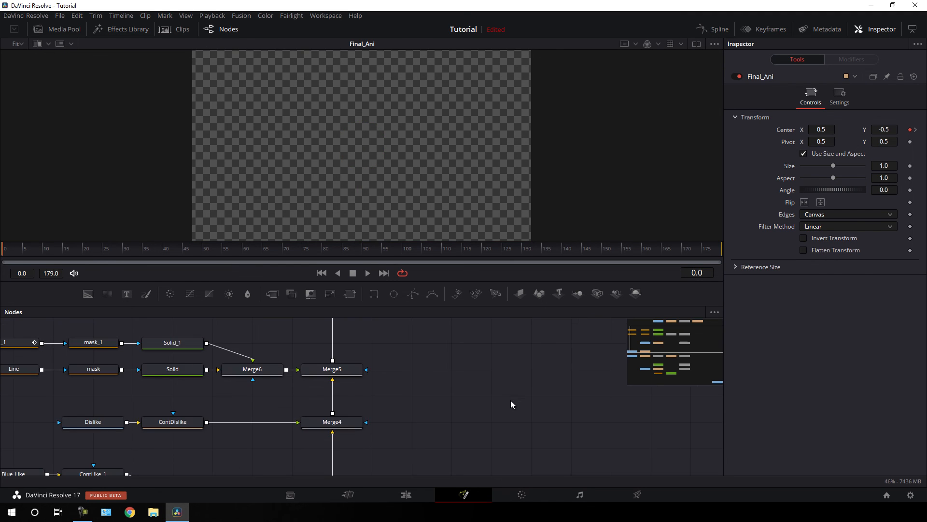
{"action": "scroll", "coordinate": [493, 349], "scroll_direction": "down", "scroll_amount": 5}
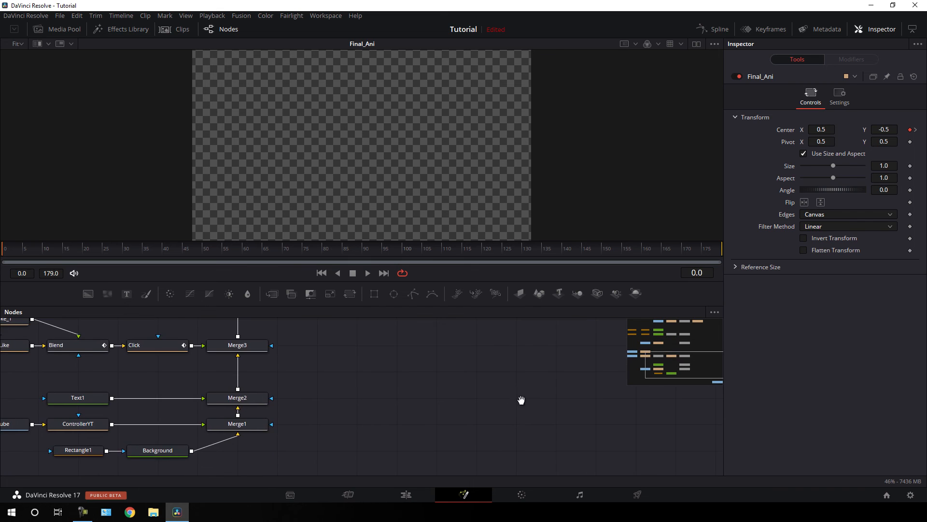
{"action": "scroll", "coordinate": [511, 367], "scroll_direction": "down", "scroll_amount": 2}
{"action": "left_click_drag", "start_coordinate": [414, 428], "coordinate": [493, 453]}
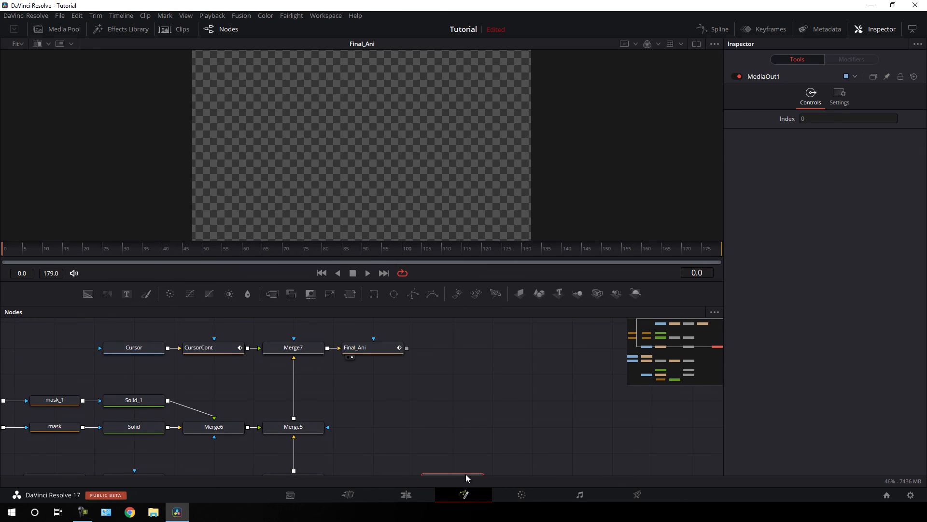
{"action": "left_click_drag", "start_coordinate": [492, 392], "coordinate": [488, 355]}
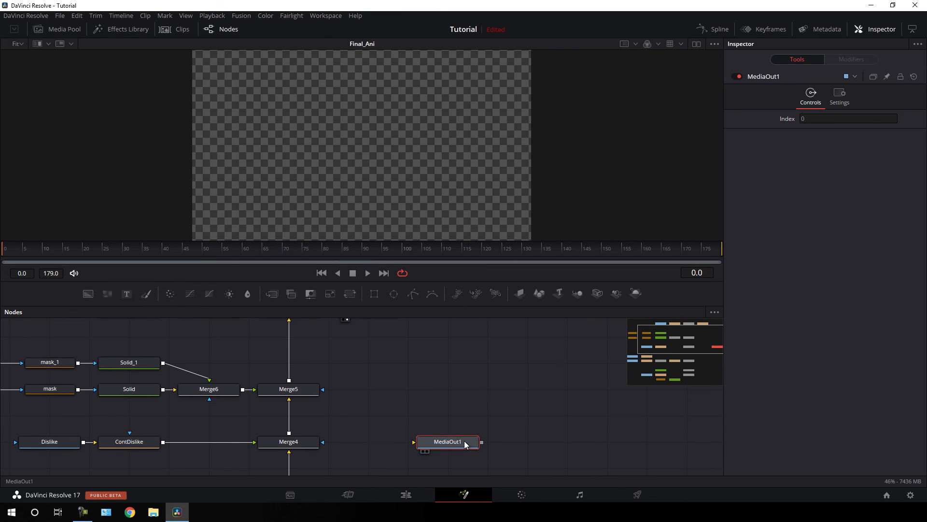
{"action": "left_click_drag", "start_coordinate": [465, 442], "coordinate": [465, 363]}
{"action": "left_click_drag", "start_coordinate": [521, 342], "coordinate": [527, 430]}
{"action": "left_click_drag", "start_coordinate": [462, 455], "coordinate": [472, 401]}
Preview the complete animation up to frame 135 and switch to the Edit page.
{"action": "left_click_drag", "start_coordinate": [375, 262], "coordinate": [546, 265]}
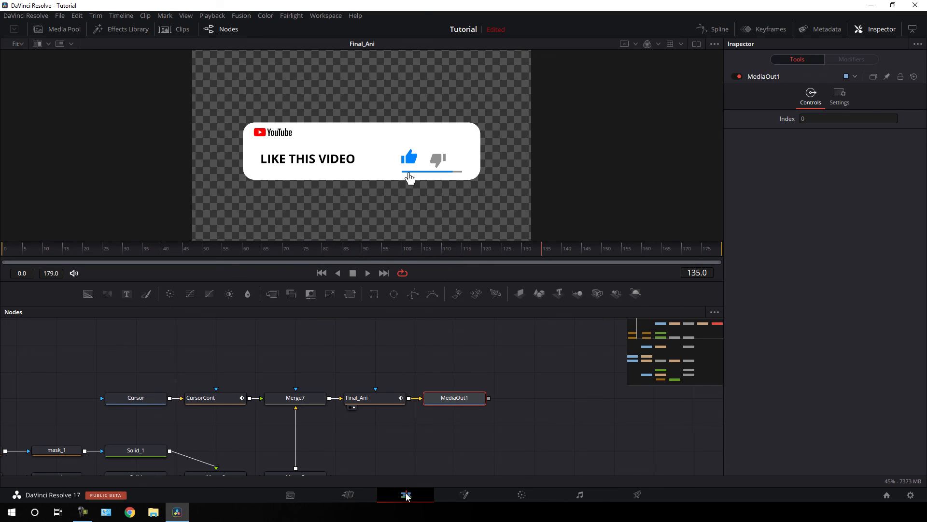
{"action": "left_click", "coordinate": [406, 494]}
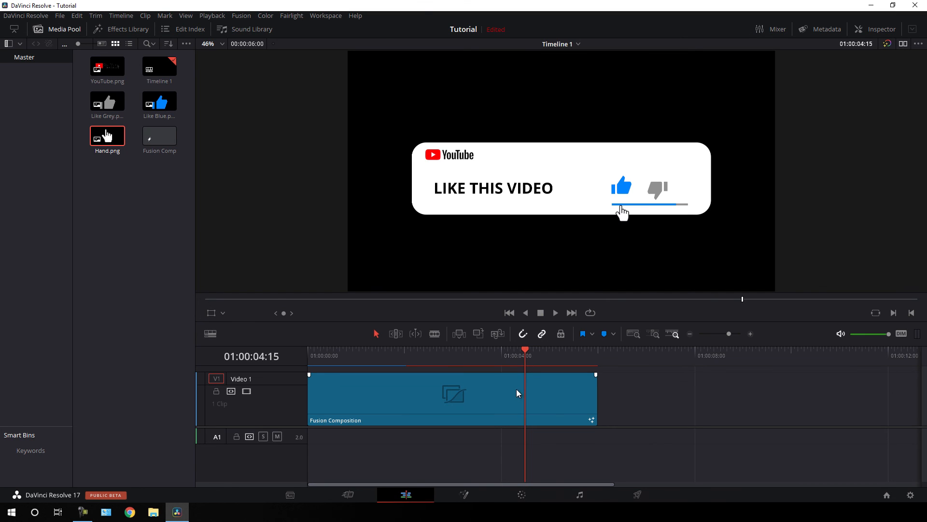
Scale the Fusion Composition clip on Video 1 down to a zoom of 0.500 on both axes.
{"action": "left_click", "coordinate": [487, 400]}
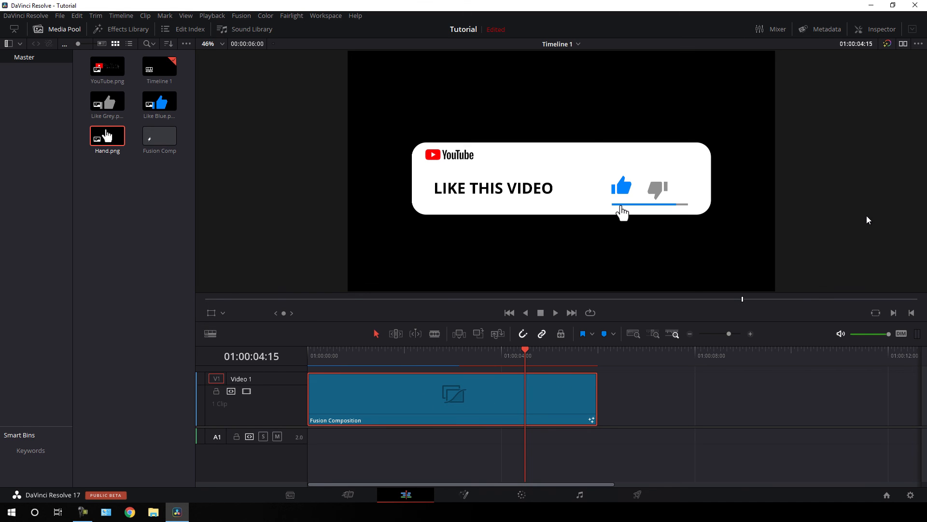
{"action": "mouse_move", "coordinate": [813, 98]}
{"action": "left_mouse_down"}
{"action": "mouse_move", "coordinate": [792, 99]}
{"action": "mouse_move", "coordinate": [827, 97]}
{"action": "left_mouse_up"}
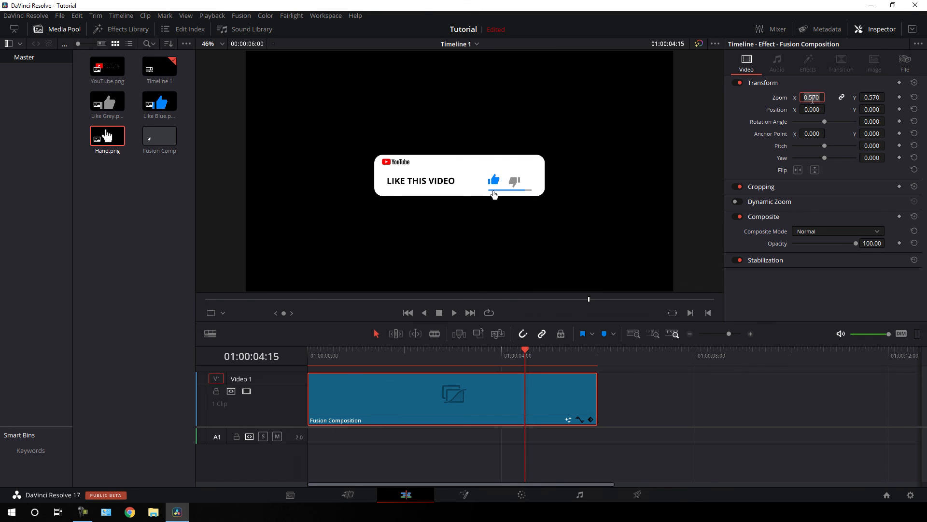
{"action": "key", "text": "Return"}
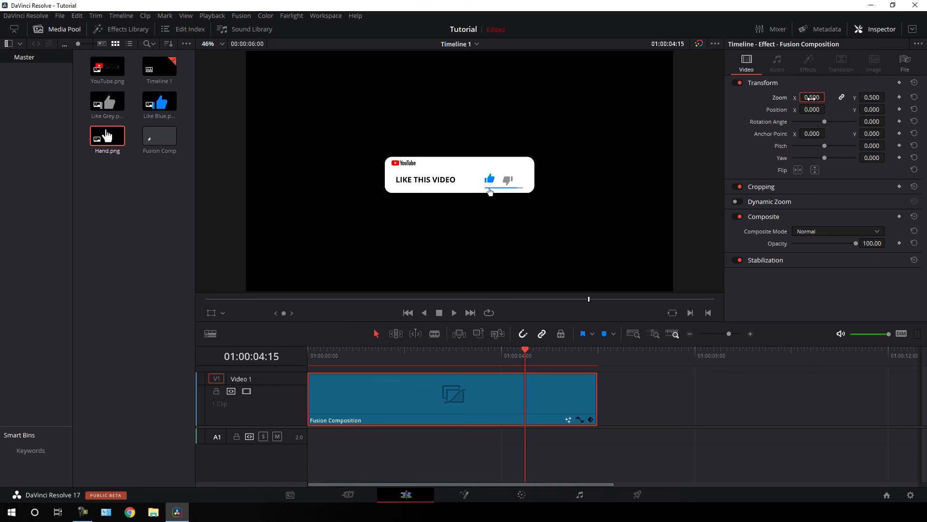
Lower the card in the frame by setting the clip's Y position to -273, checking it around 01:00:00:29.
{"action": "left_click_drag", "start_coordinate": [572, 295], "coordinate": [286, 299]}
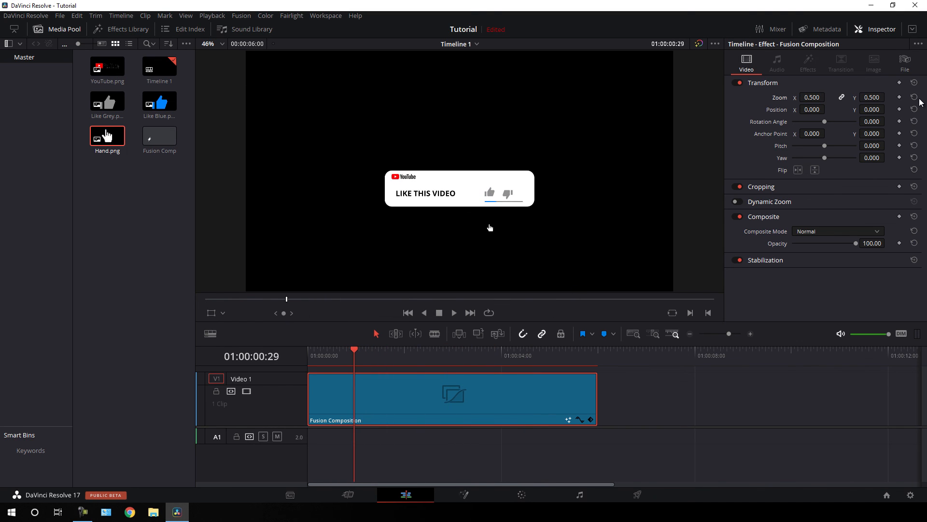
{"action": "left_click_drag", "start_coordinate": [866, 110], "coordinate": [828, 110]}
{"action": "left_click_drag", "start_coordinate": [490, 284], "coordinate": [489, 288]}
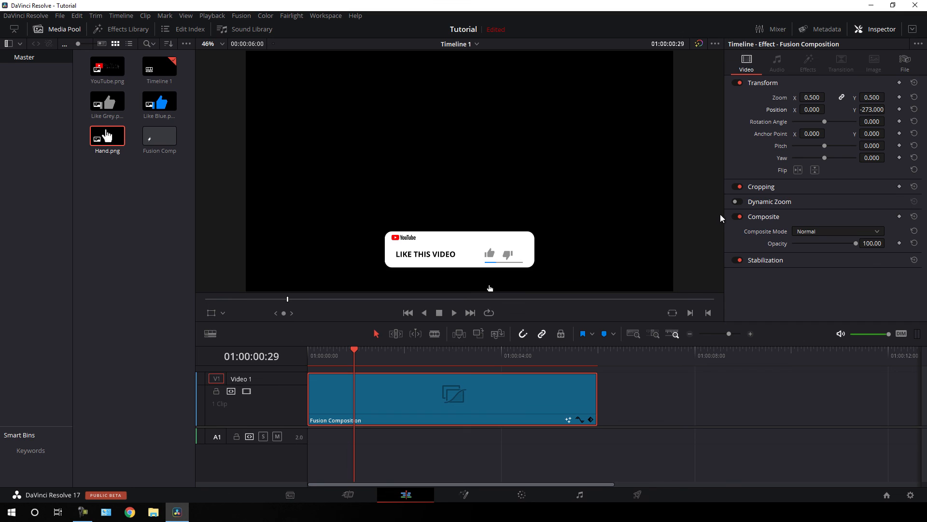
Scrub through the repositioned animation, return to the start of the timeline and play it back with looping enabled.
{"action": "left_click_drag", "start_coordinate": [359, 297], "coordinate": [644, 317]}
{"action": "left_click_drag", "start_coordinate": [544, 358], "coordinate": [308, 353]}
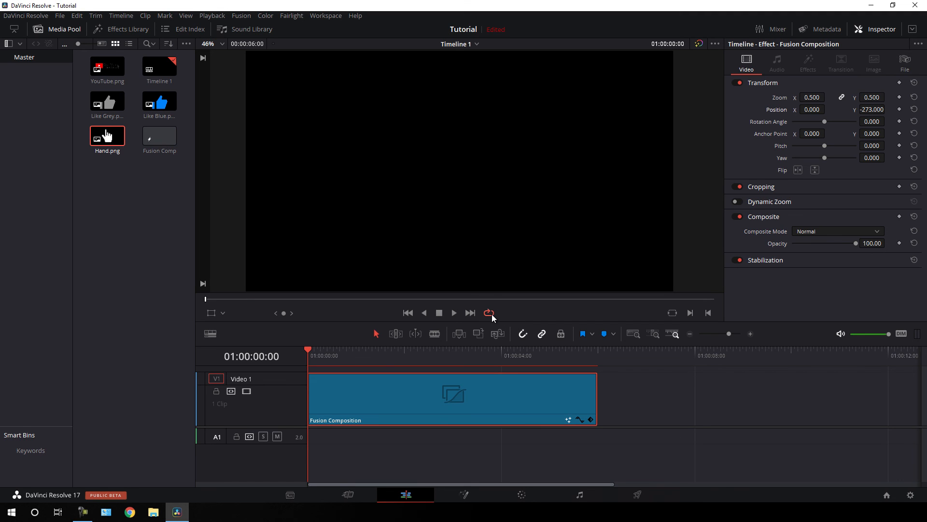
{"action": "left_click", "coordinate": [457, 316]}
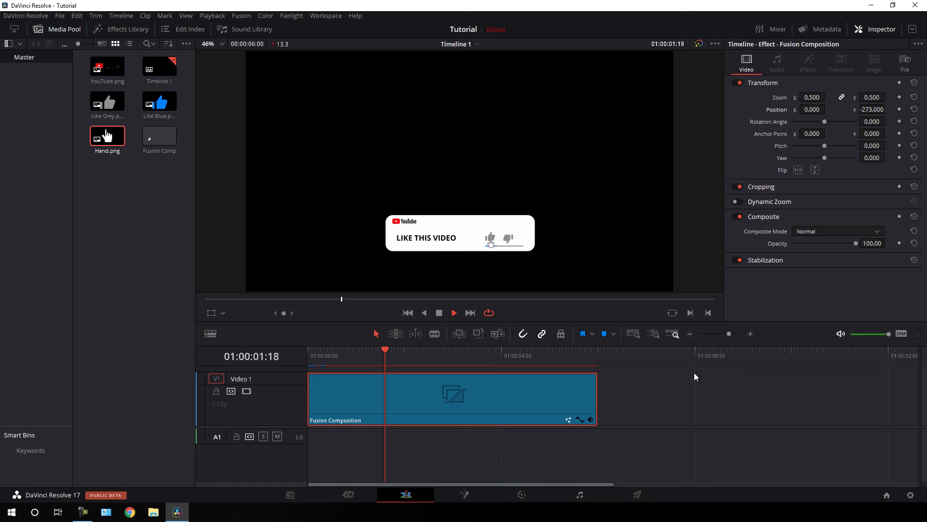